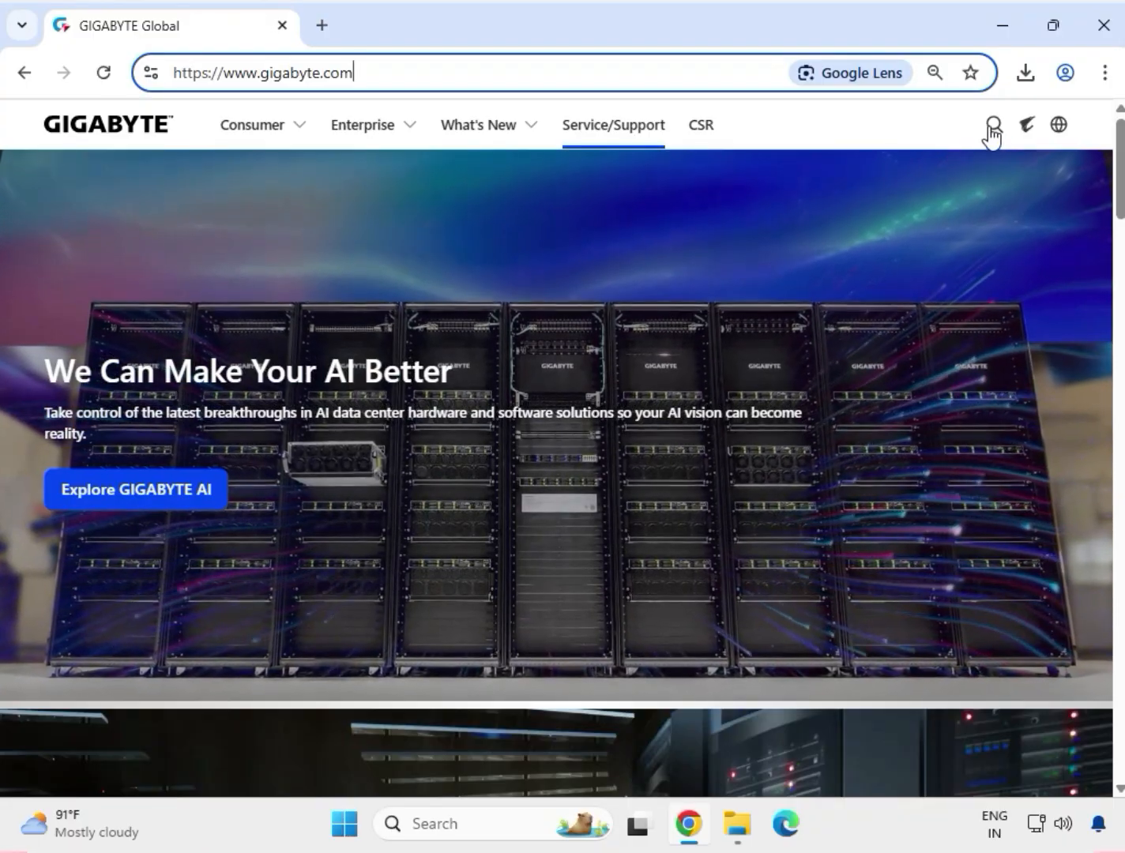
Step: Search the GIGABYTE site for "H310M S2" and filter the results to products
left_click(988, 127)
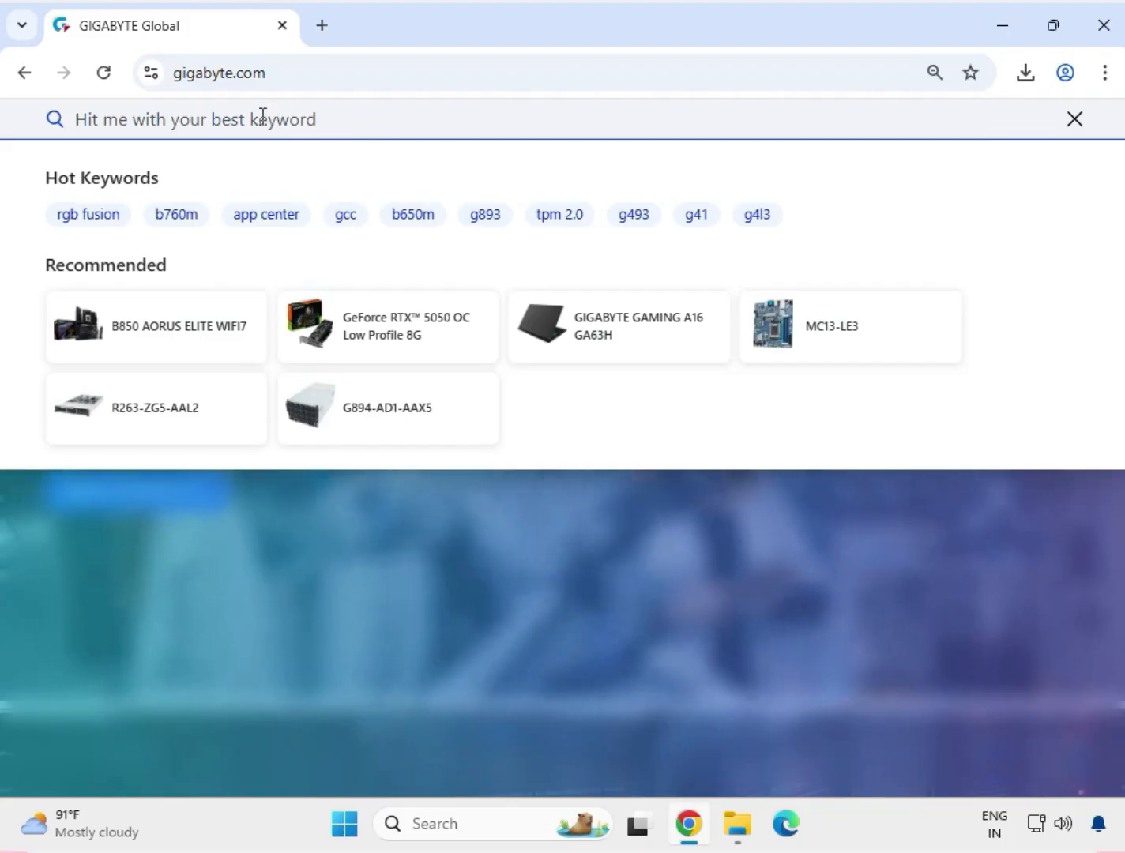
type("H310")
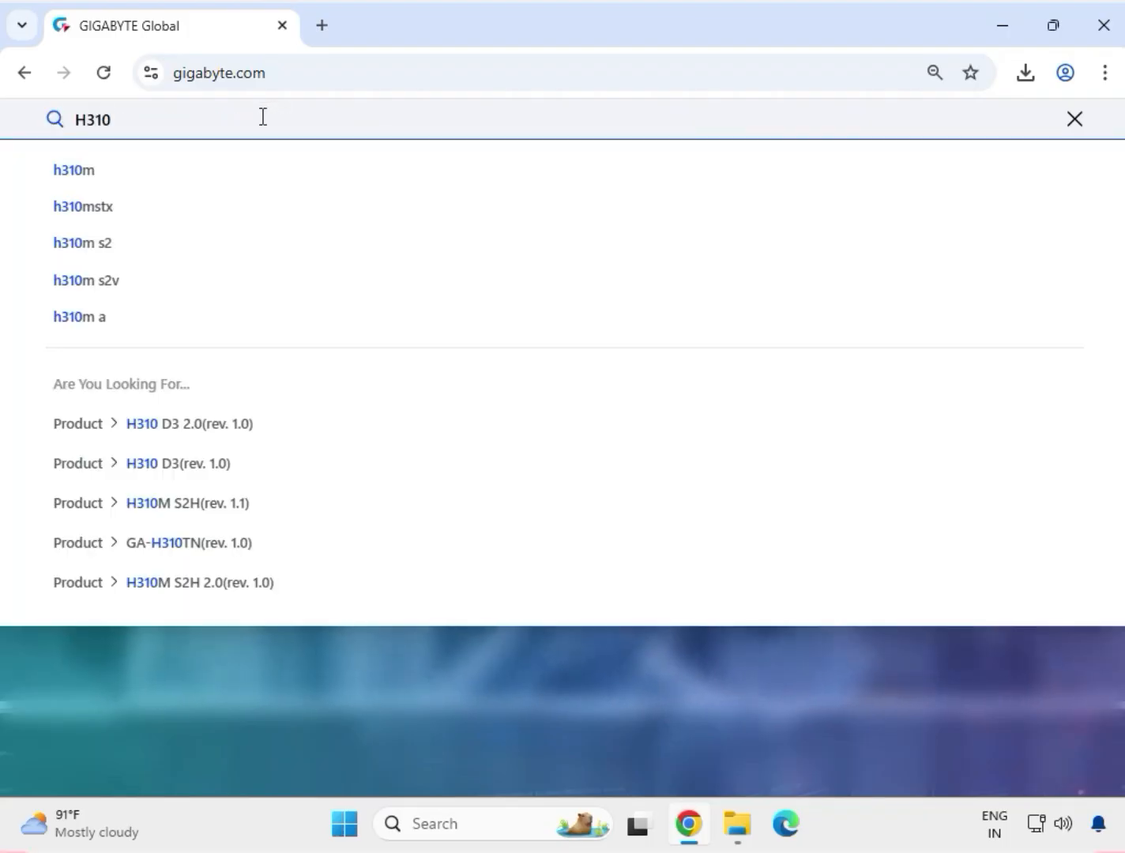
type("M S2")
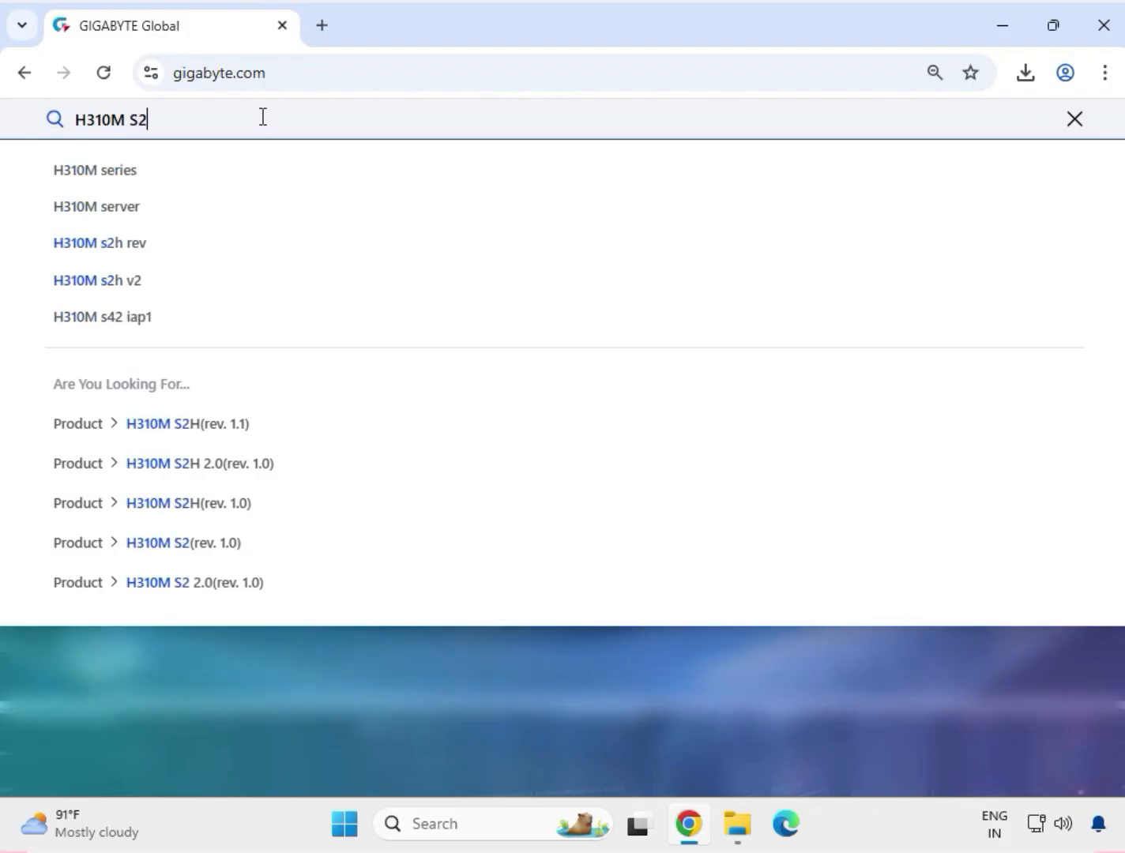
key("Return")
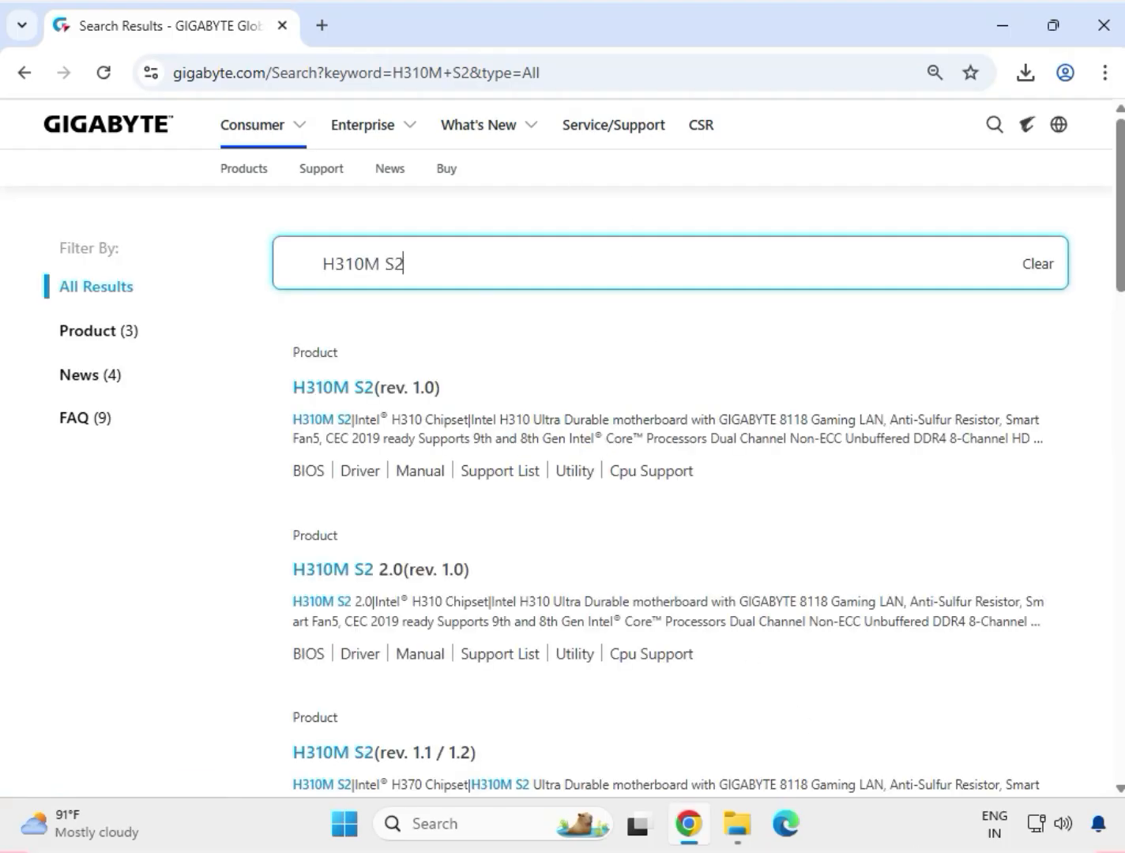
left_click(81, 335)
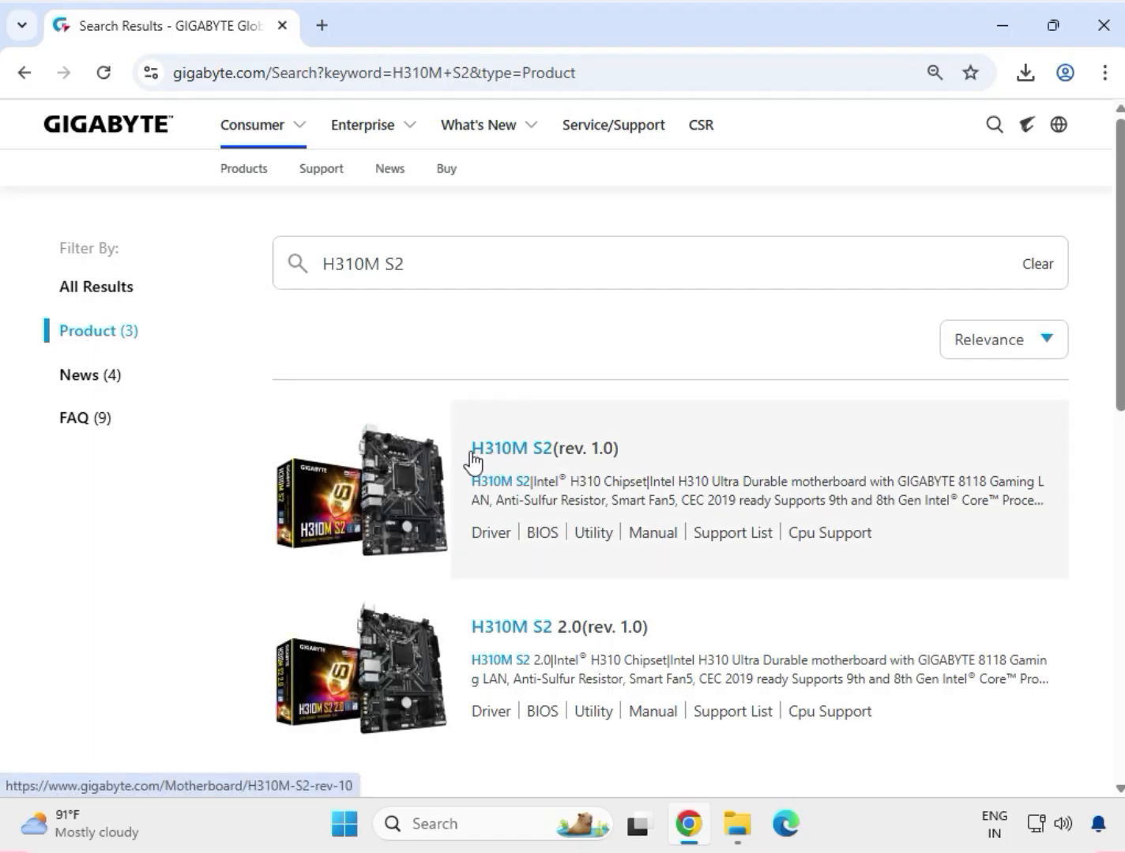
Step: Open the support downloads for H310M S2 (rev. 1.0) and set the driver OS to Windows 11 64bit
left_click(478, 456)
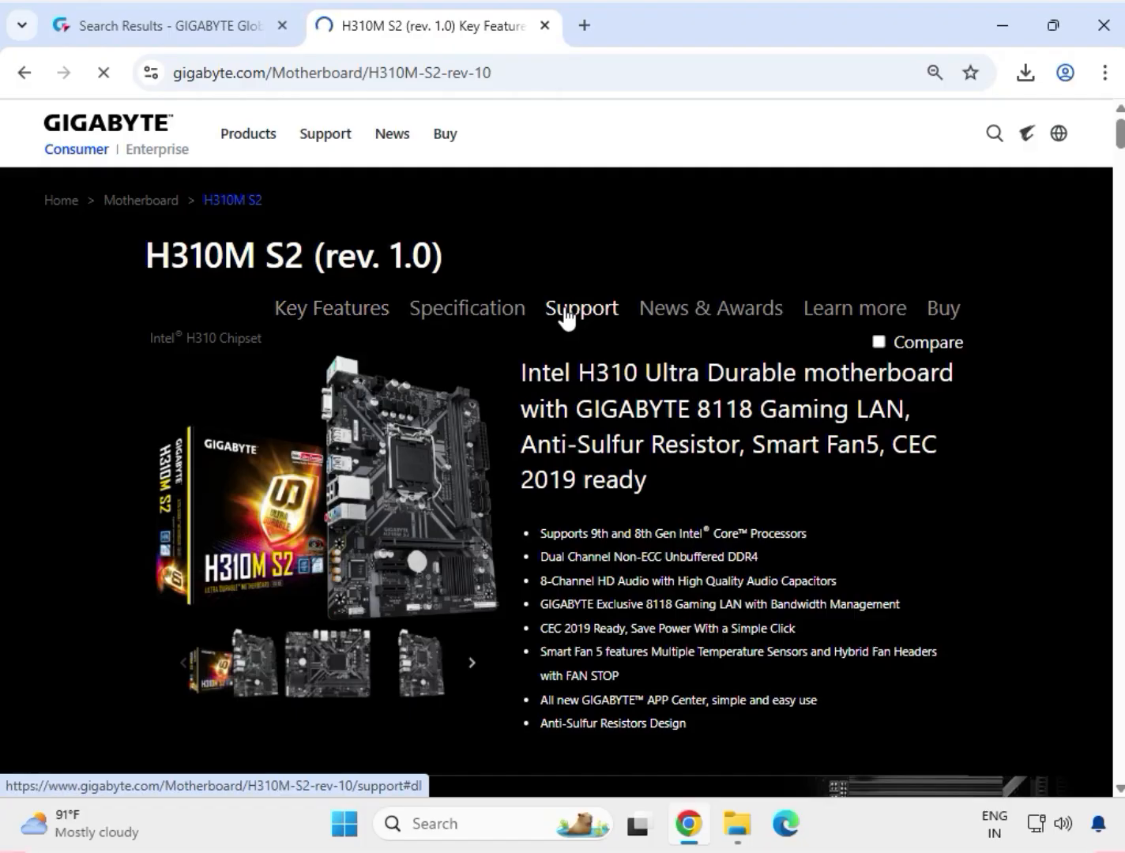
left_click(566, 316)
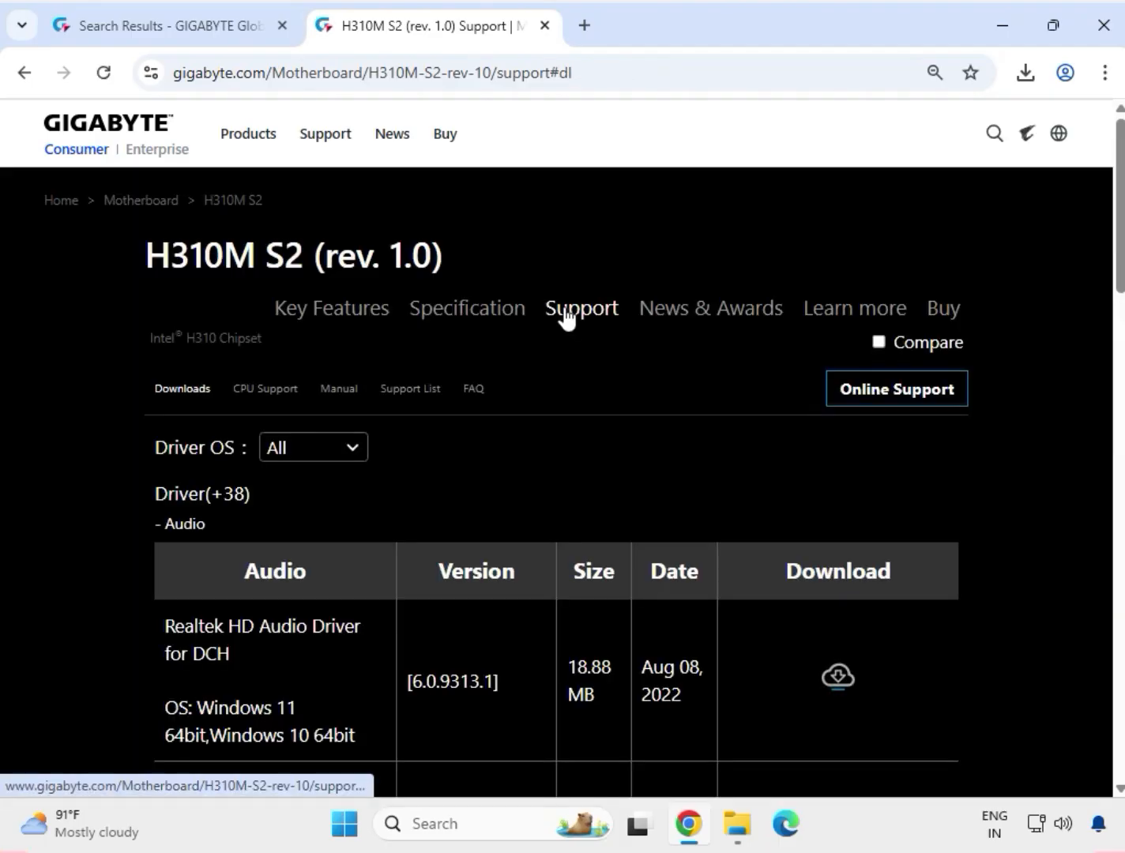
left_click(310, 451)
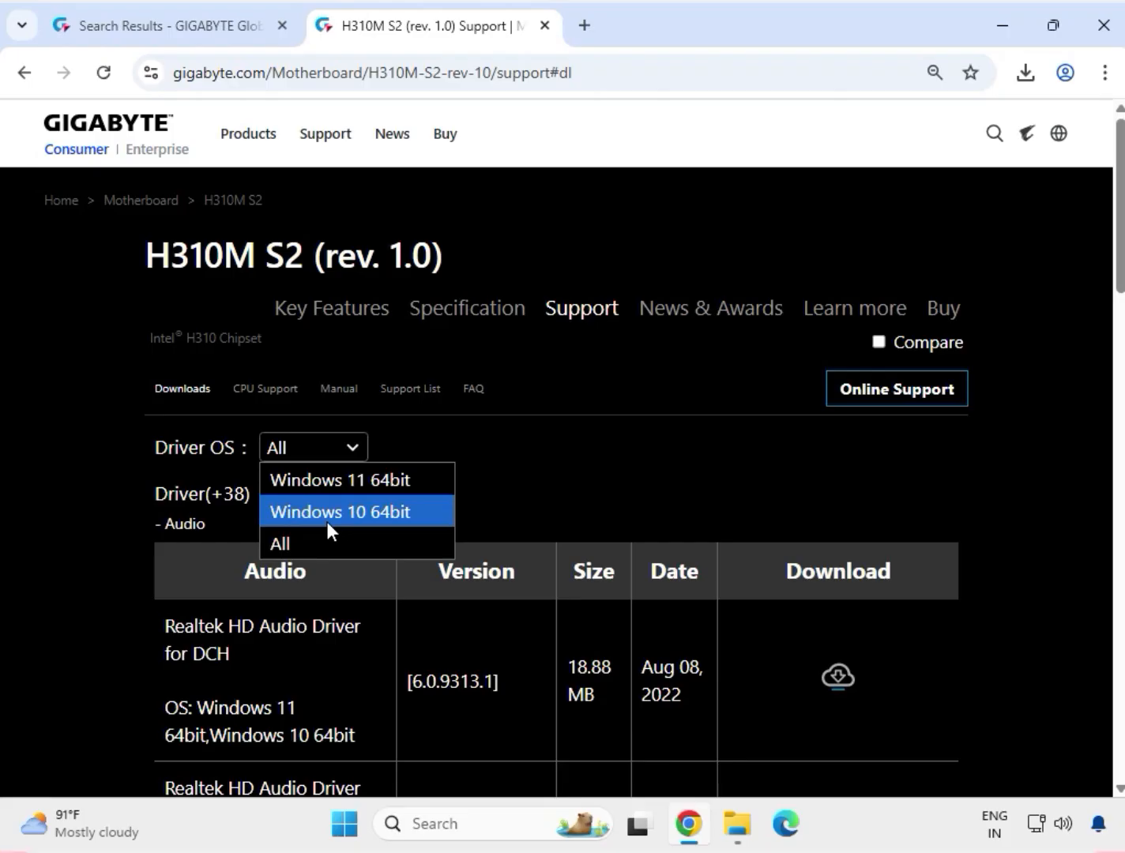
left_click(342, 489)
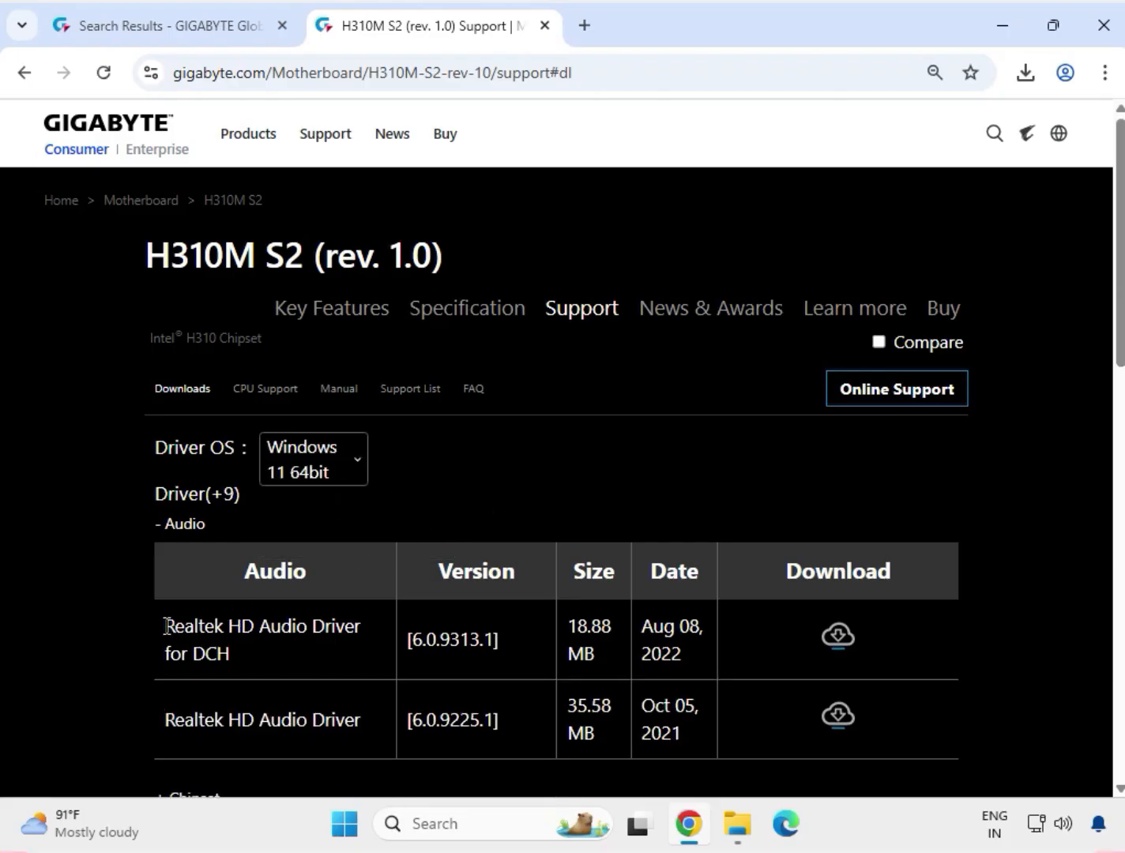
Step: Download the Realtek HD Audio Driver for DCH, version 6.0.9313.1
left_click_drag(165, 627, 224, 663)
left_click_drag(572, 632, 612, 652)
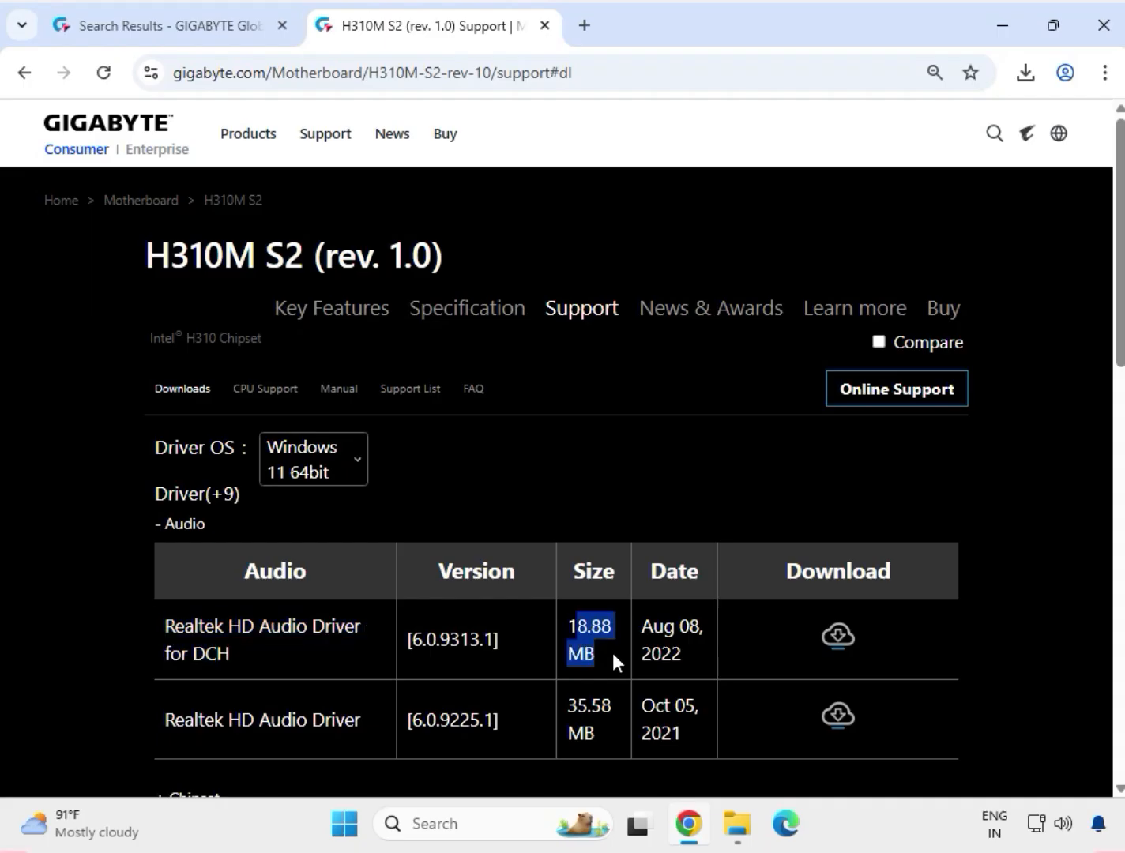
left_click(836, 640)
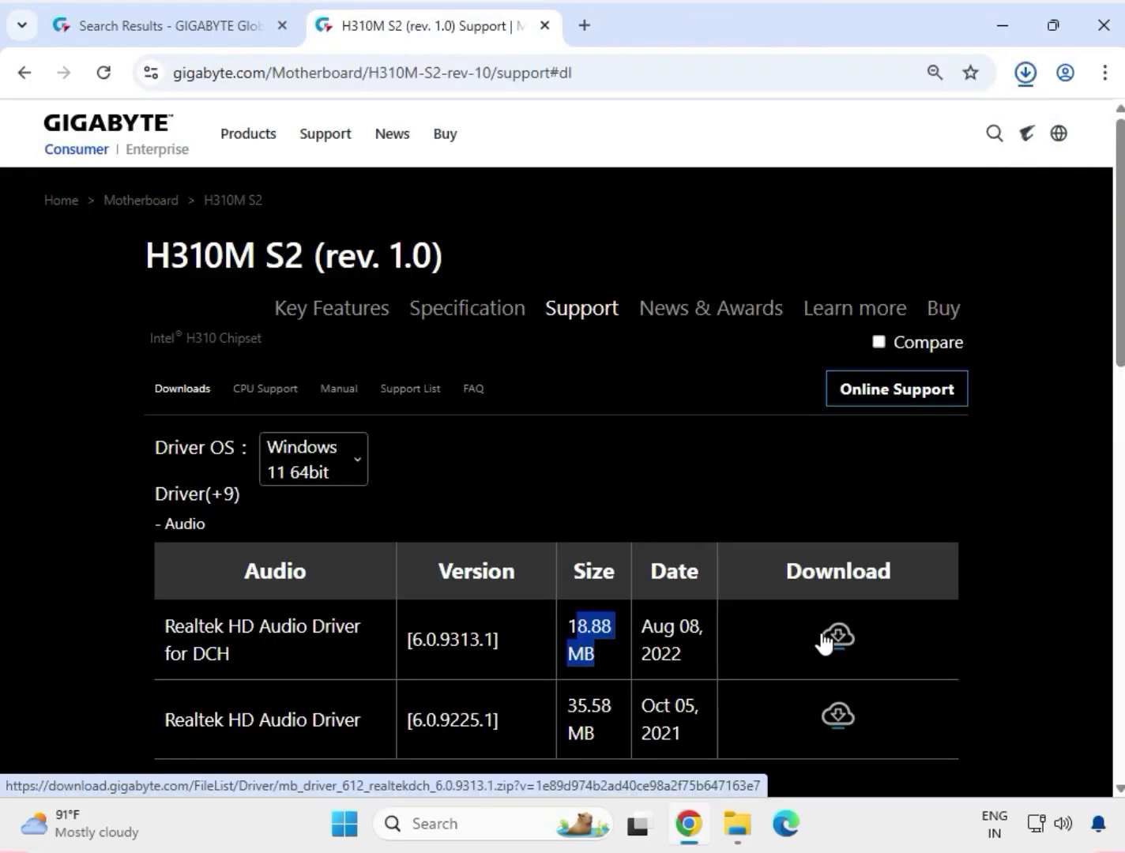
Step: Run the mb_driver_612_realtekdch_6.0.9313.1 installer from the downloaded archive, allow it to make changes, and close the archive window
left_click(787, 158)
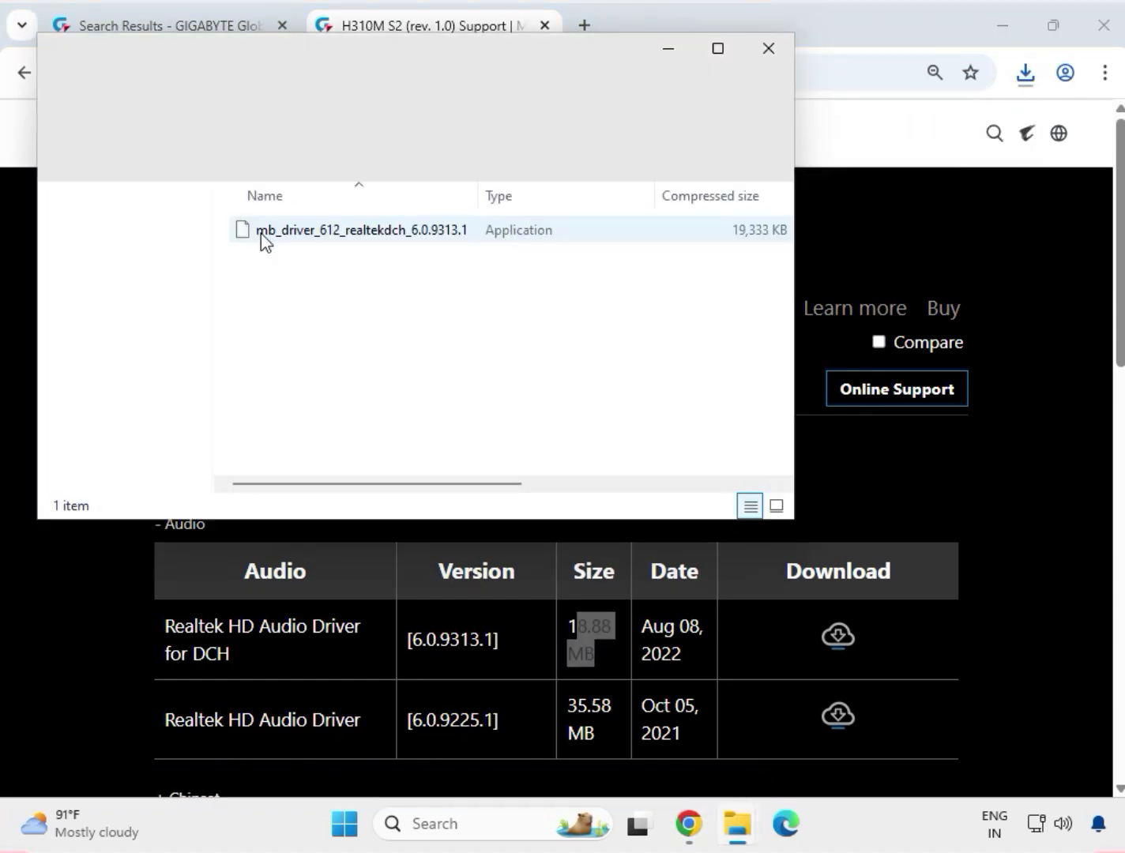
double_click(312, 243)
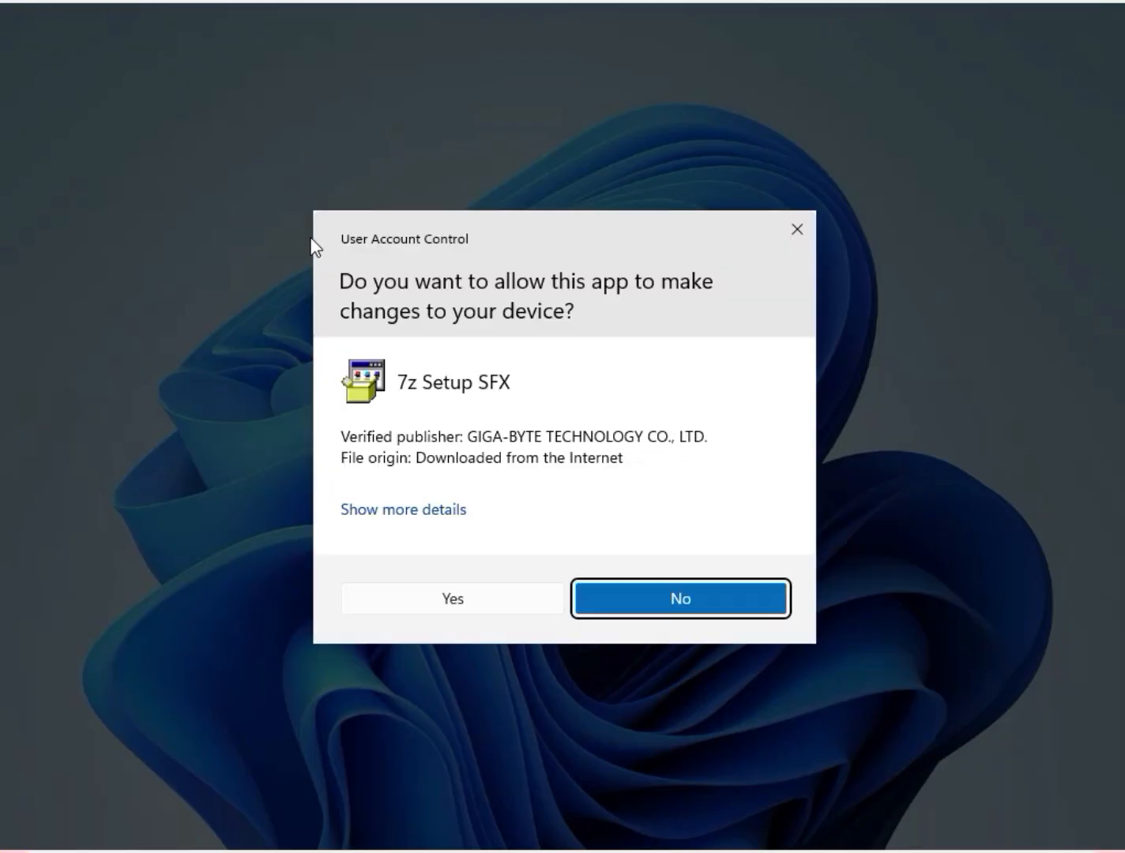
left_click(411, 598)
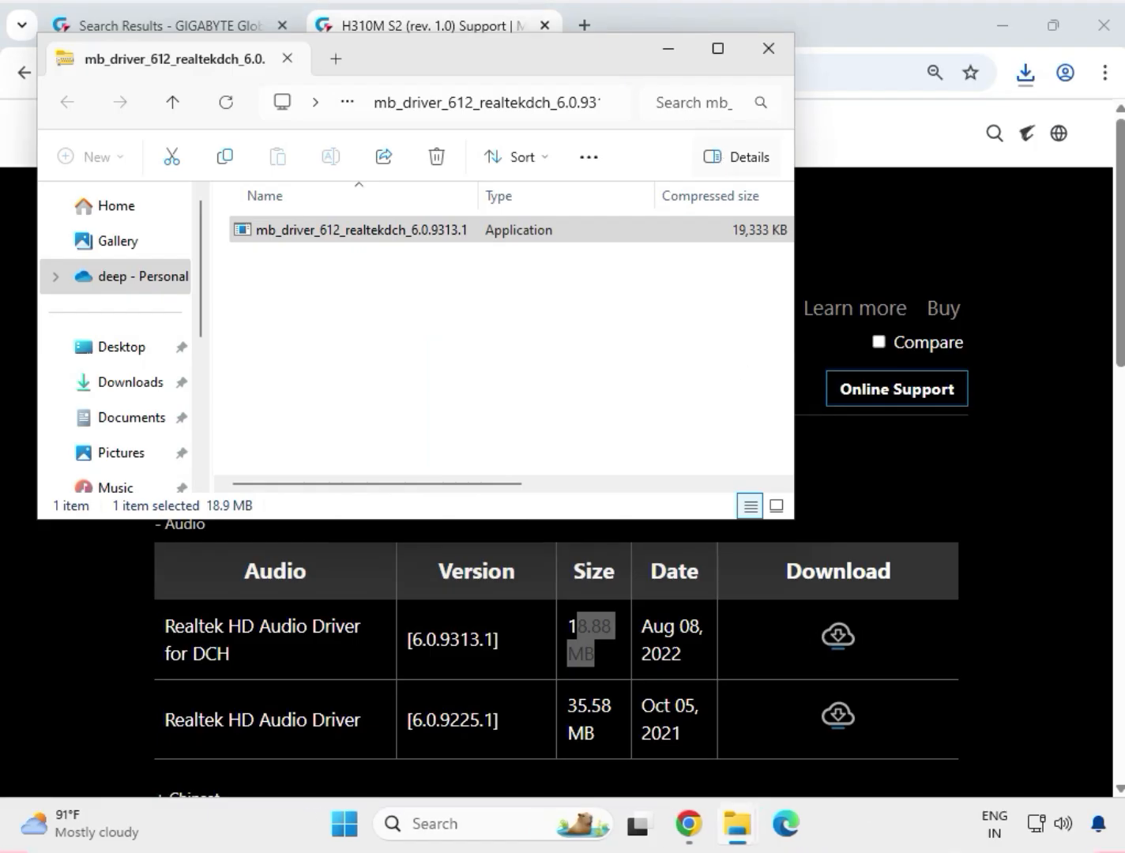
left_click(768, 48)
left_click(1029, 356)
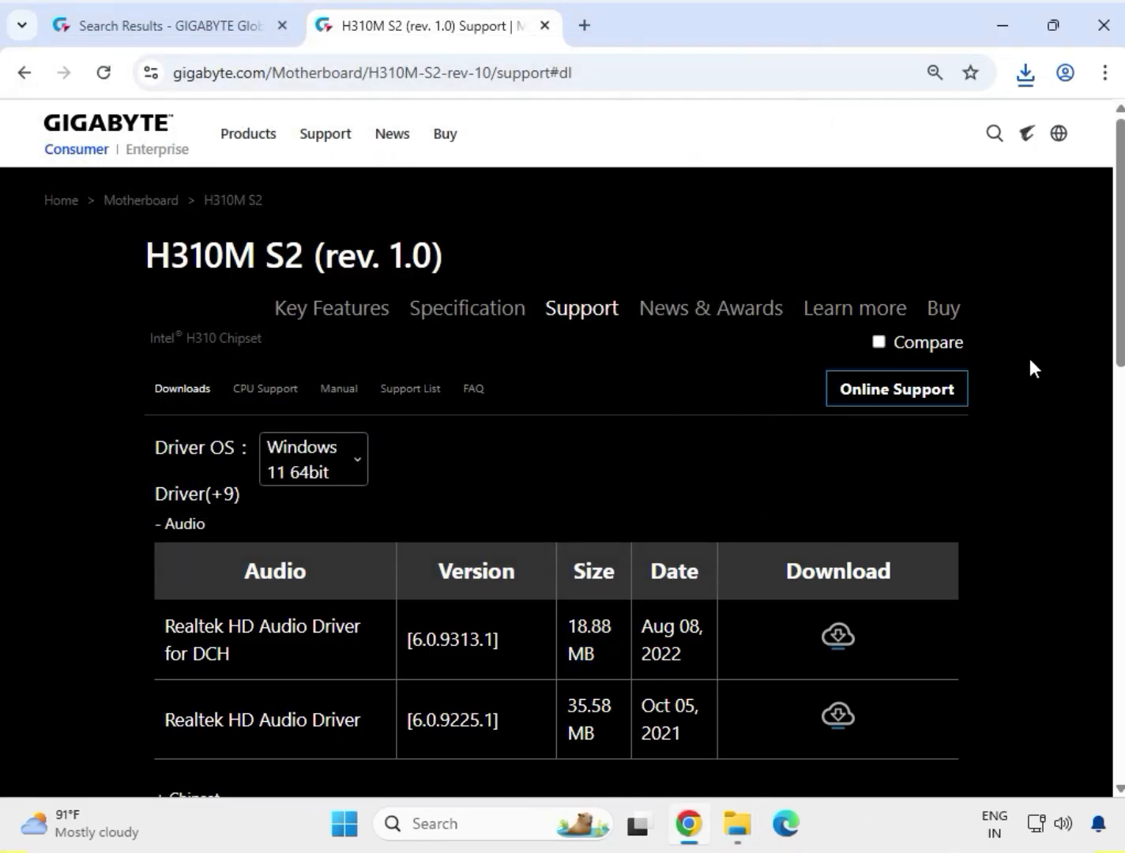
Step: Expand the Chipset drivers and download Intel INF installation version 10.1.18836.8283
scroll(1019, 452, "down", 4)
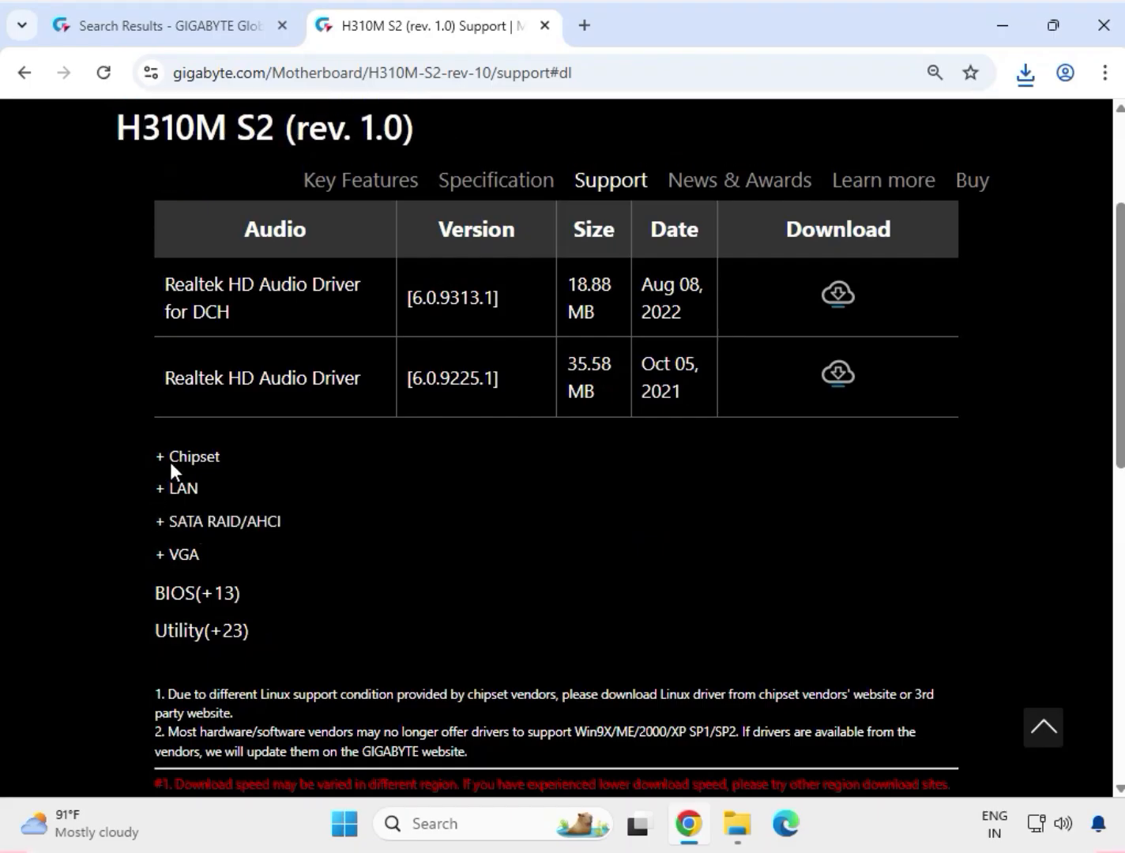
left_click(183, 460)
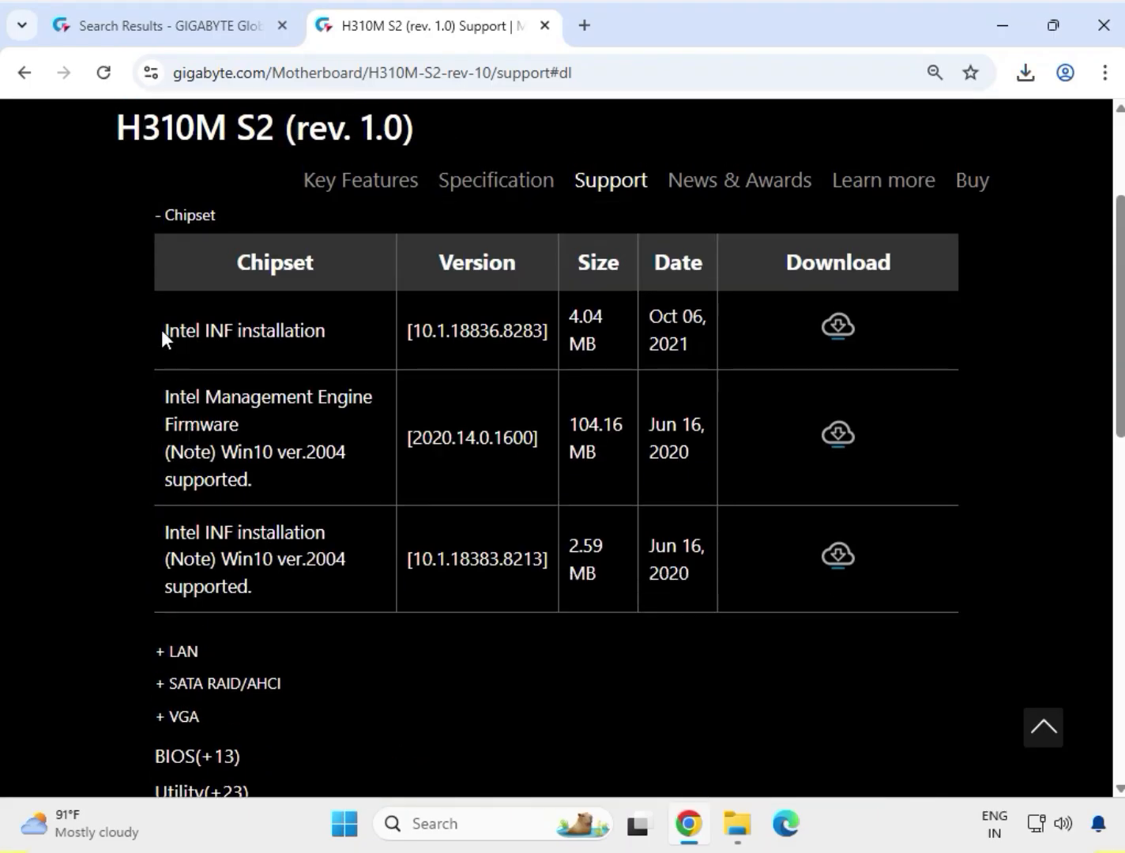
left_click_drag(161, 329, 333, 331)
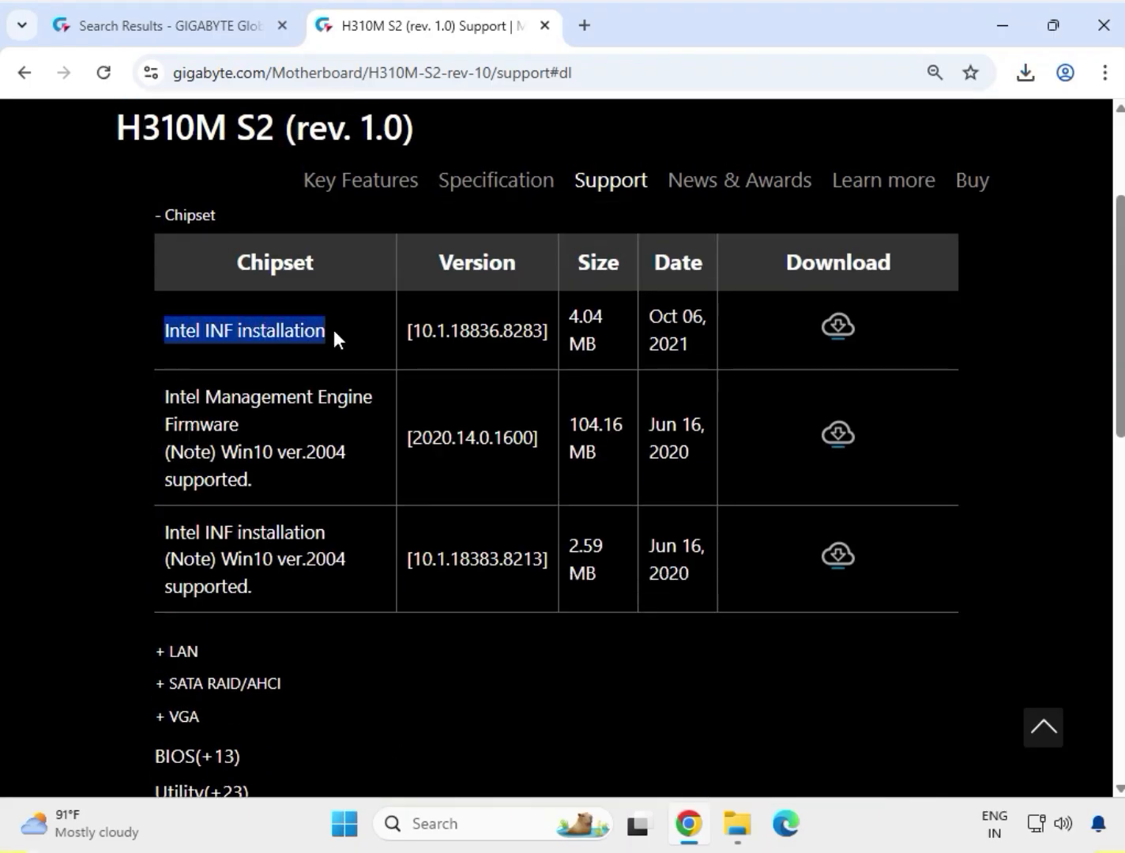
left_click(839, 336)
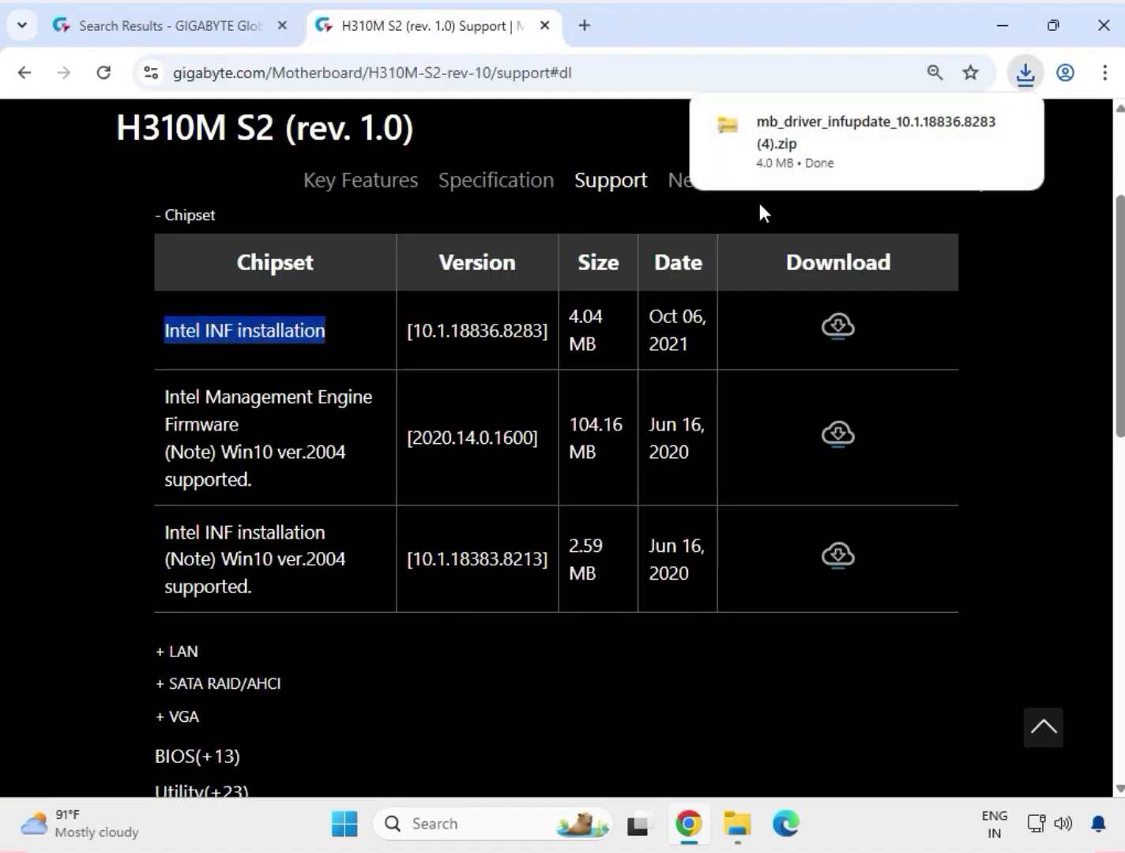
Step: Start SetupChipset from the chipset folder in the downloaded INF update archive and allow it to make changes to the device
left_click(894, 131)
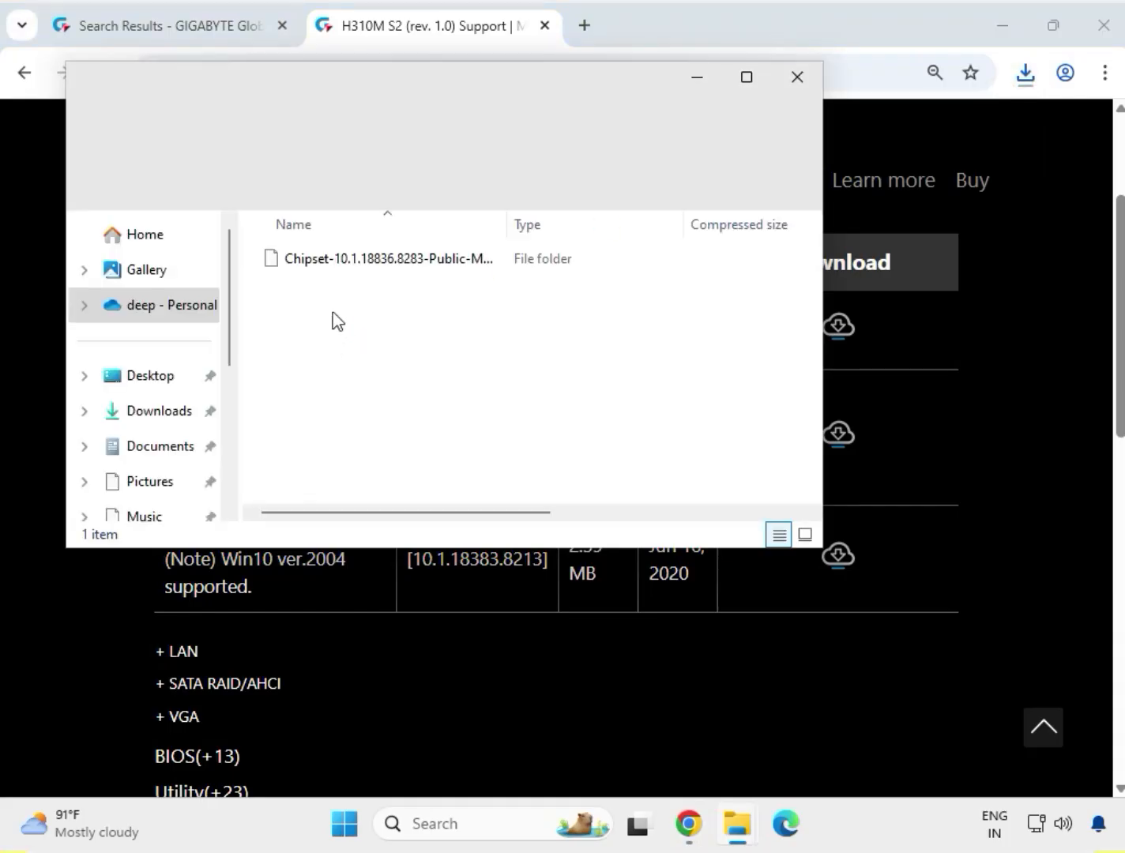
left_click(356, 261)
right_click(355, 262)
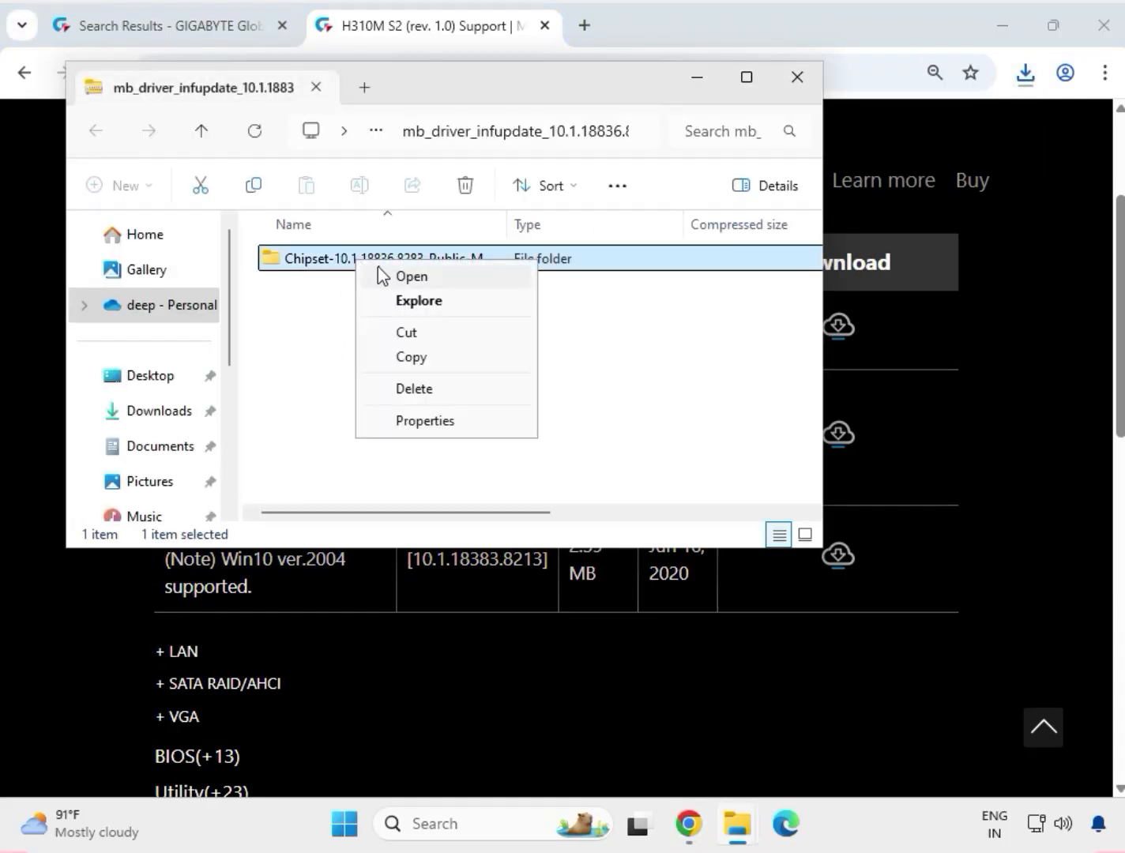
left_click(386, 274)
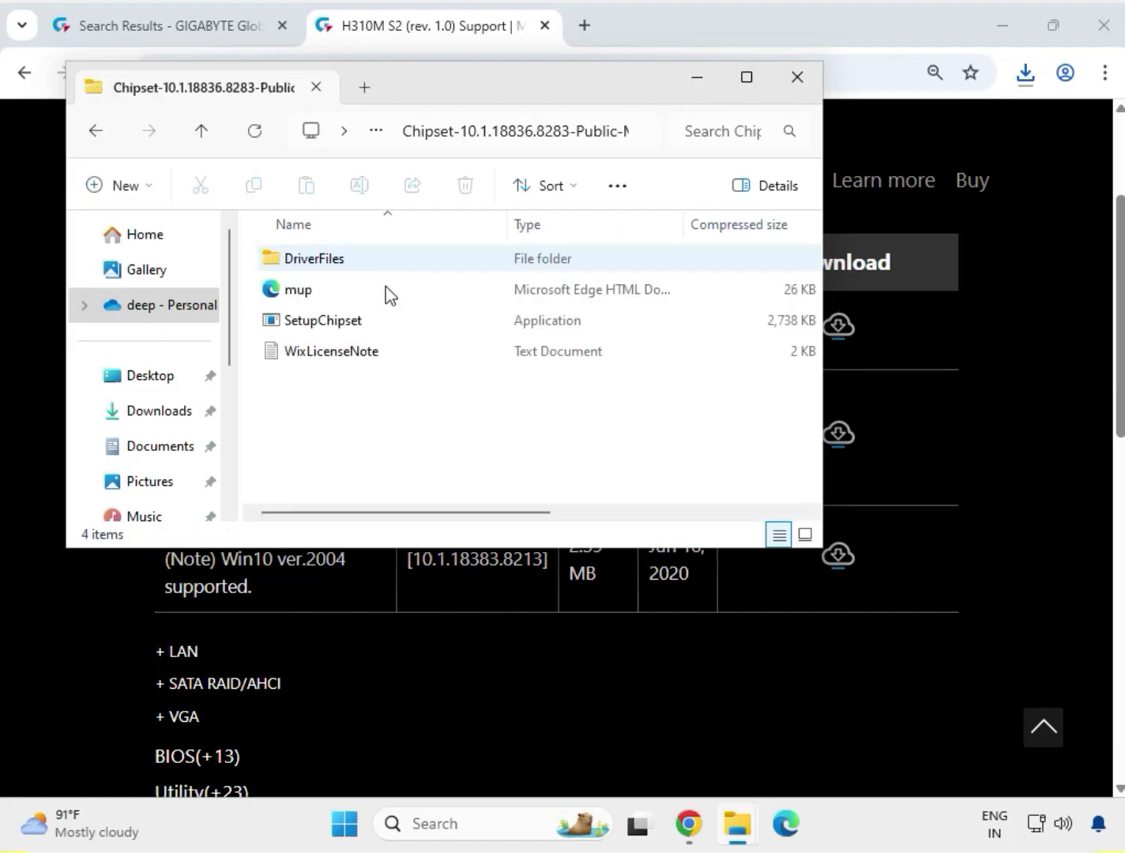
left_click(356, 323)
right_click(317, 325)
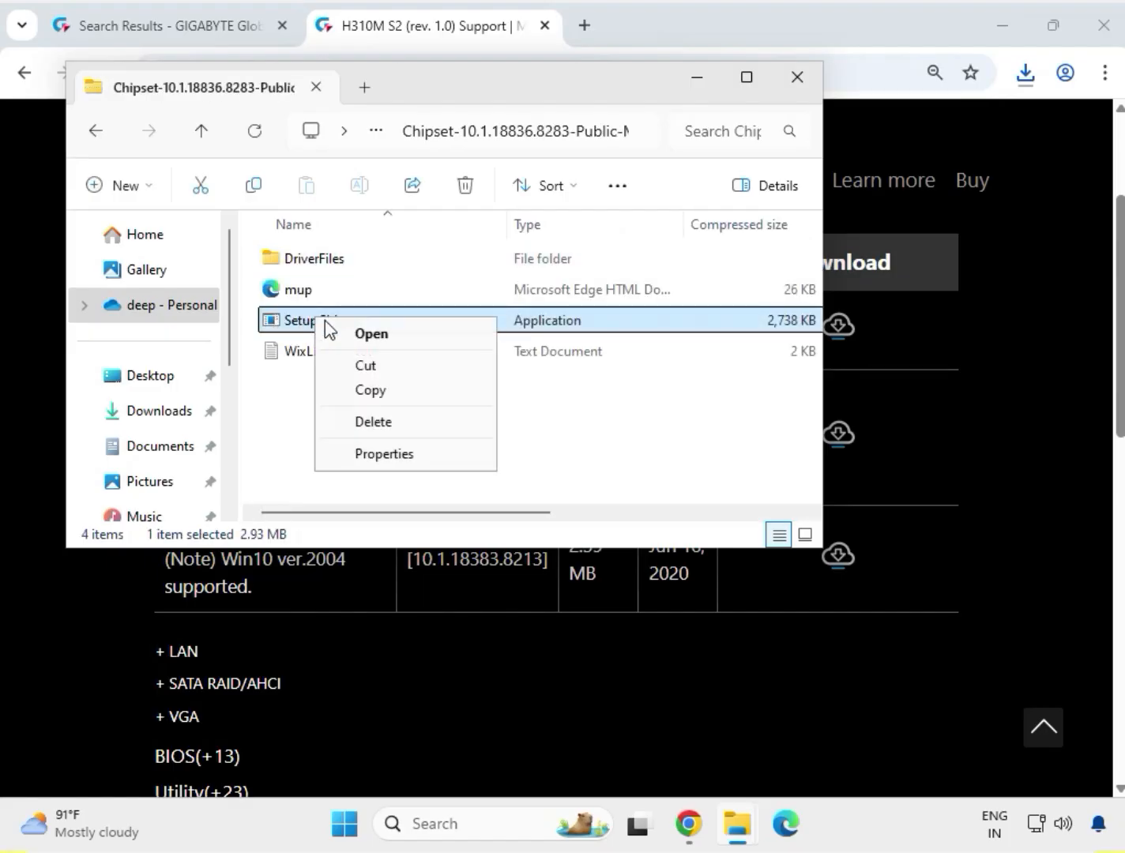
left_click(341, 328)
left_click(571, 455)
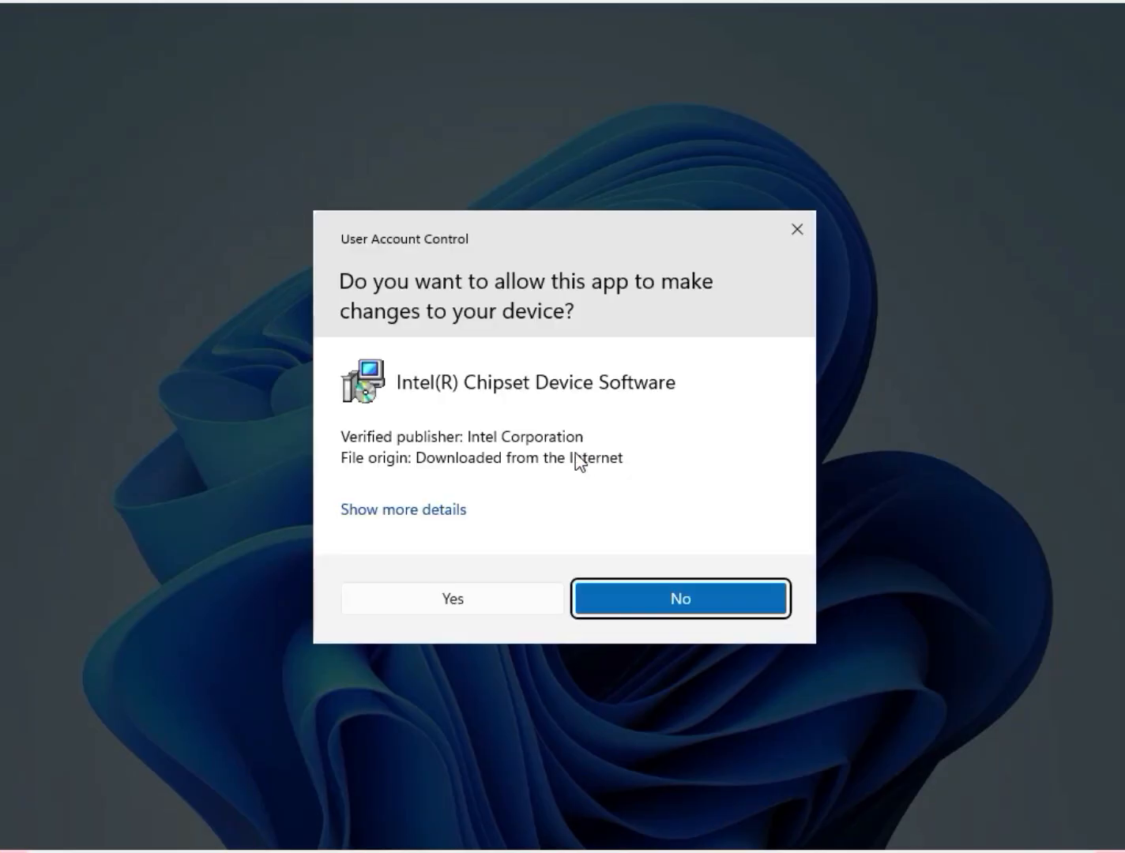
left_click(426, 610)
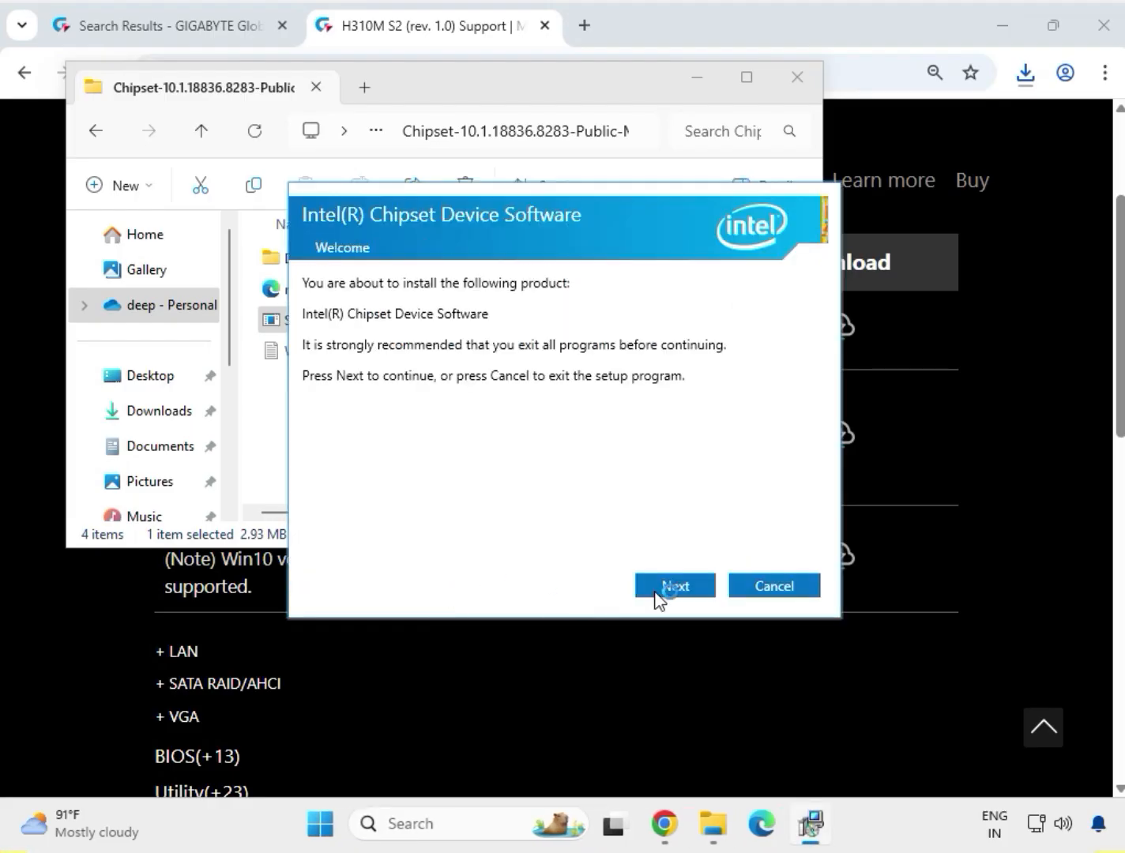
Step: Try to install the Intel Chipset Device Software through its setup wizard, and close the wizard and the chipset folder
left_click(657, 598)
left_click(659, 592)
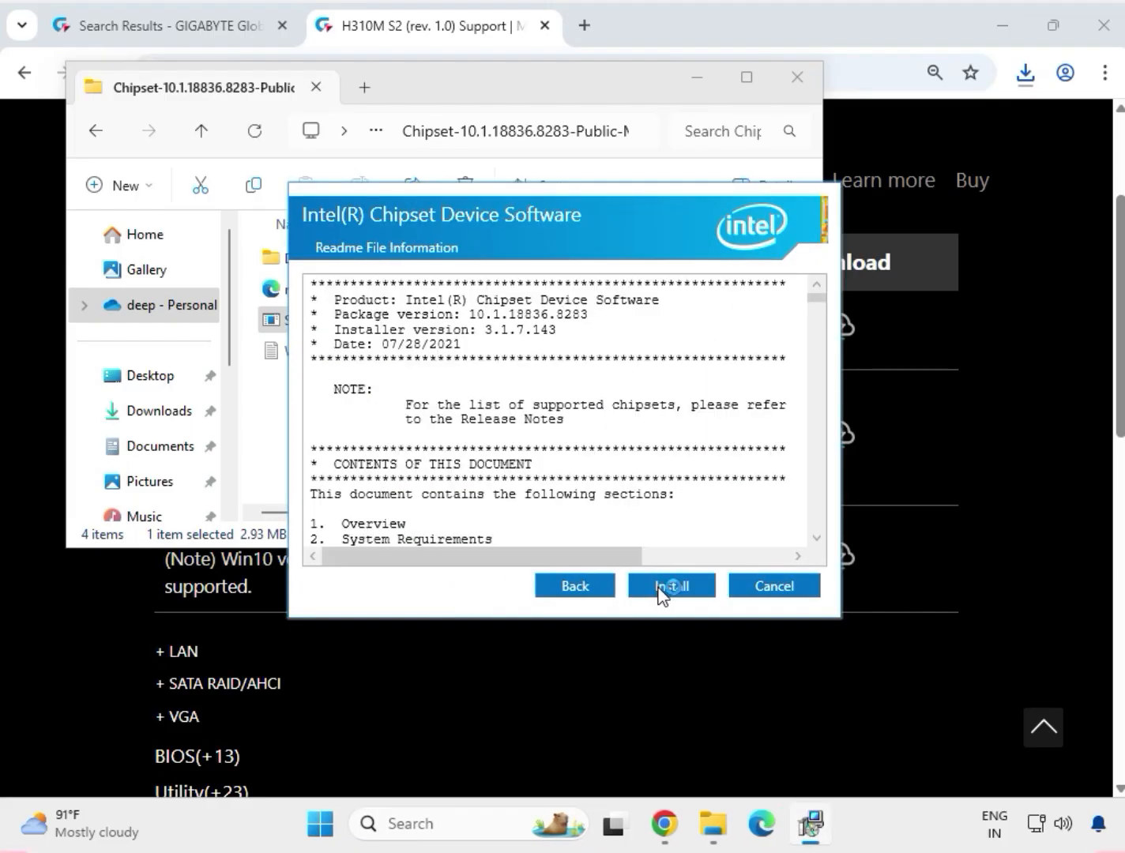
left_click(659, 592)
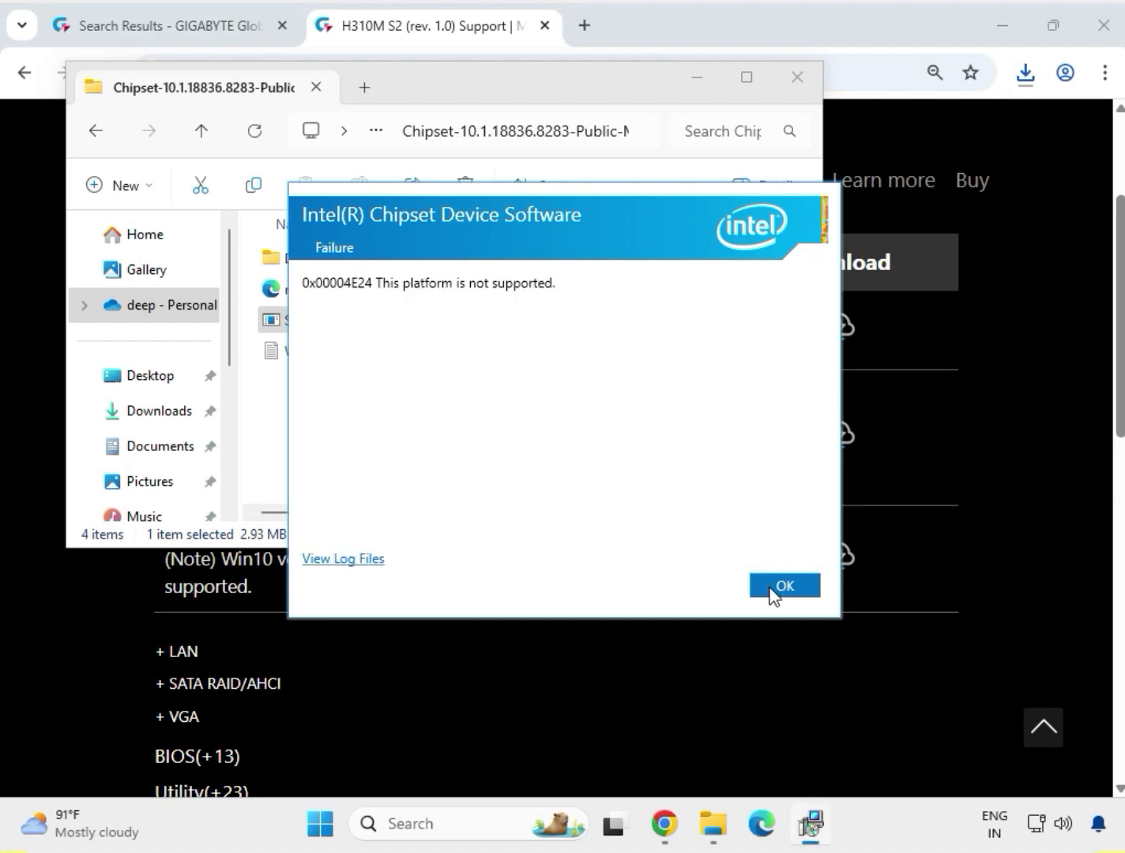
left_click(784, 585)
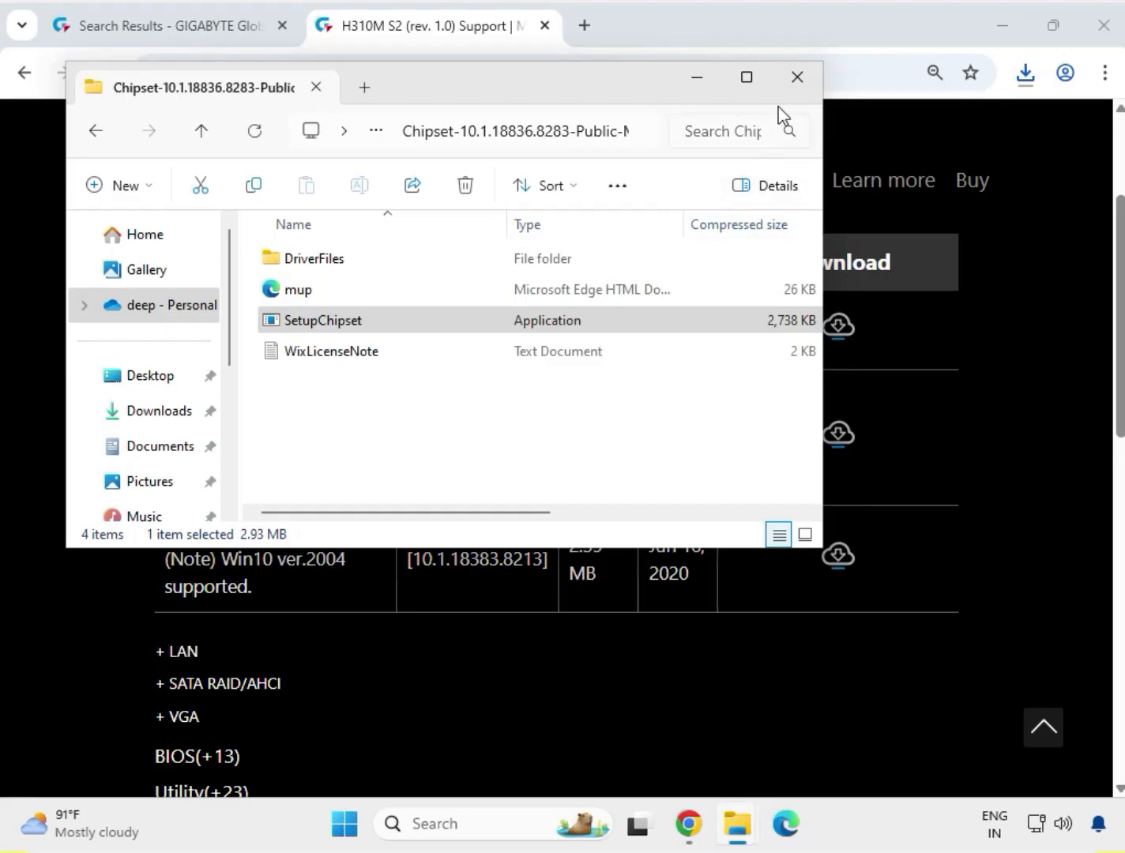
left_click(795, 83)
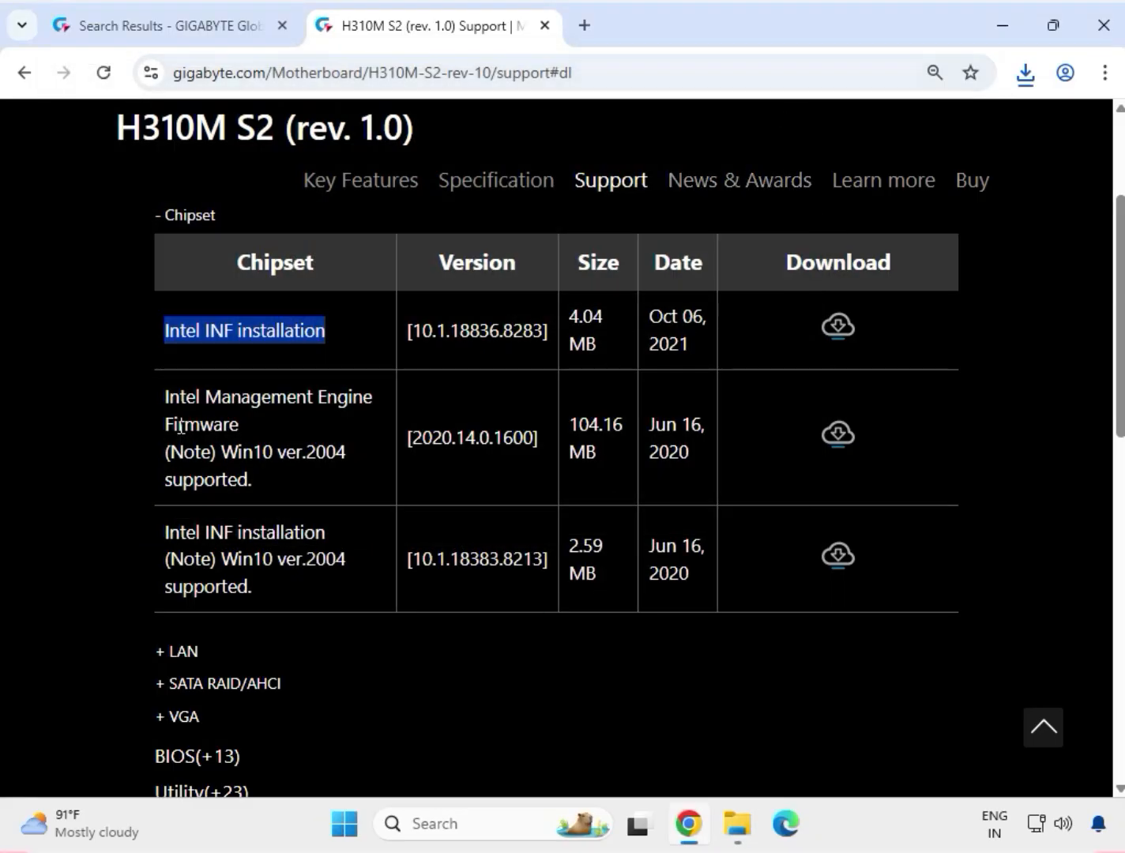
Step: Open the Intel Management Engine Firmware archive, mb_driver_633_consumer, from the recent download history
left_click_drag(160, 395, 218, 437)
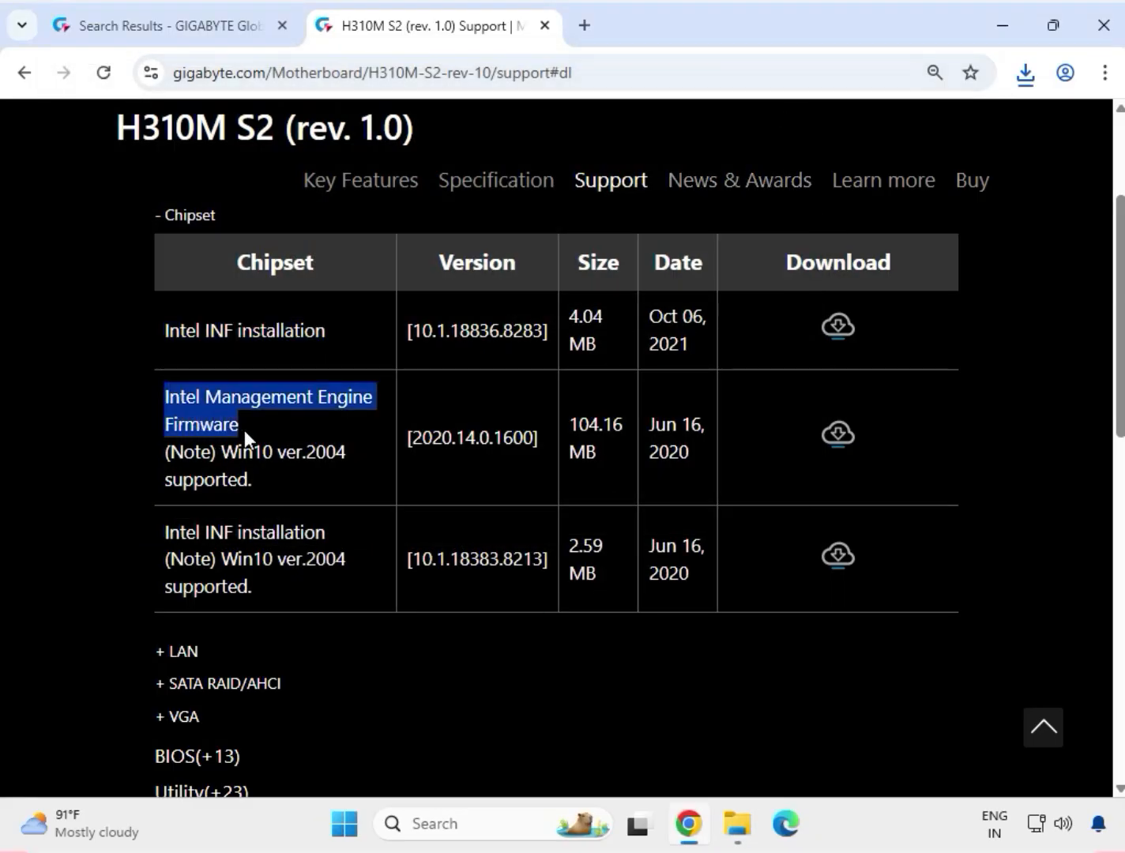
left_click(841, 452)
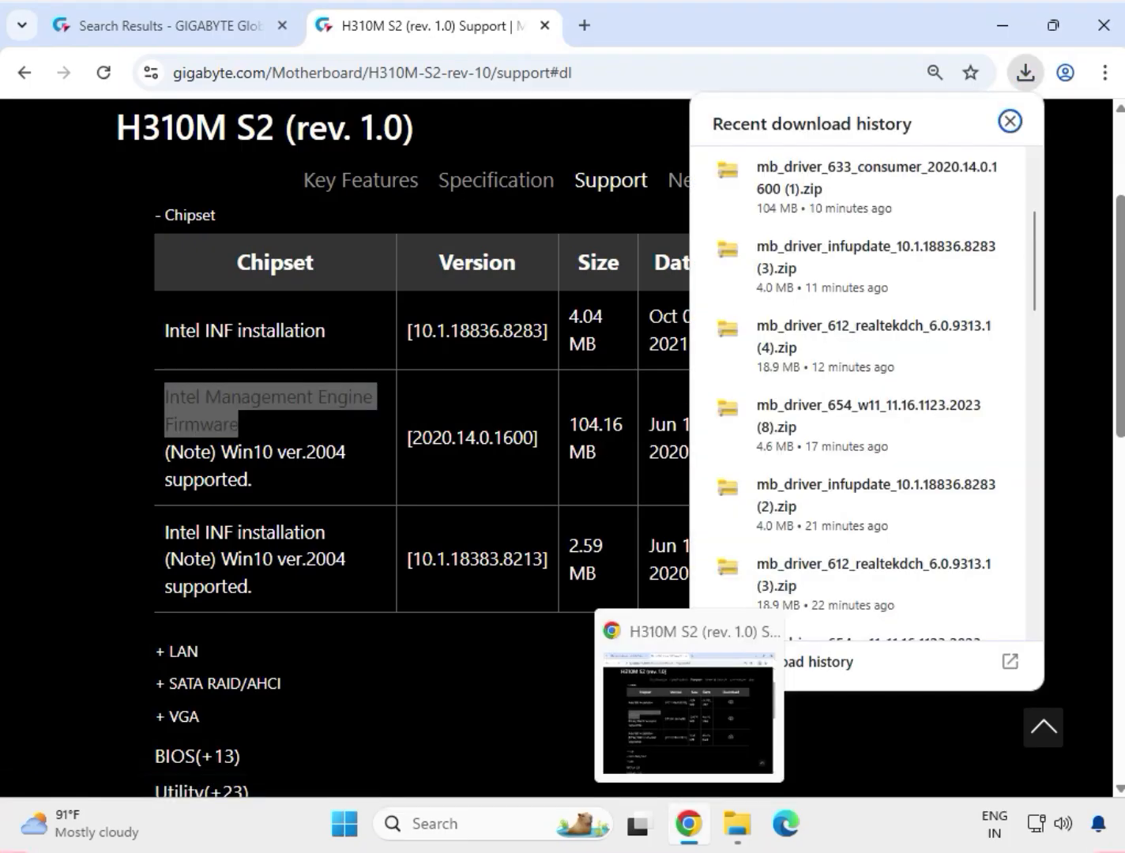
left_click(774, 209)
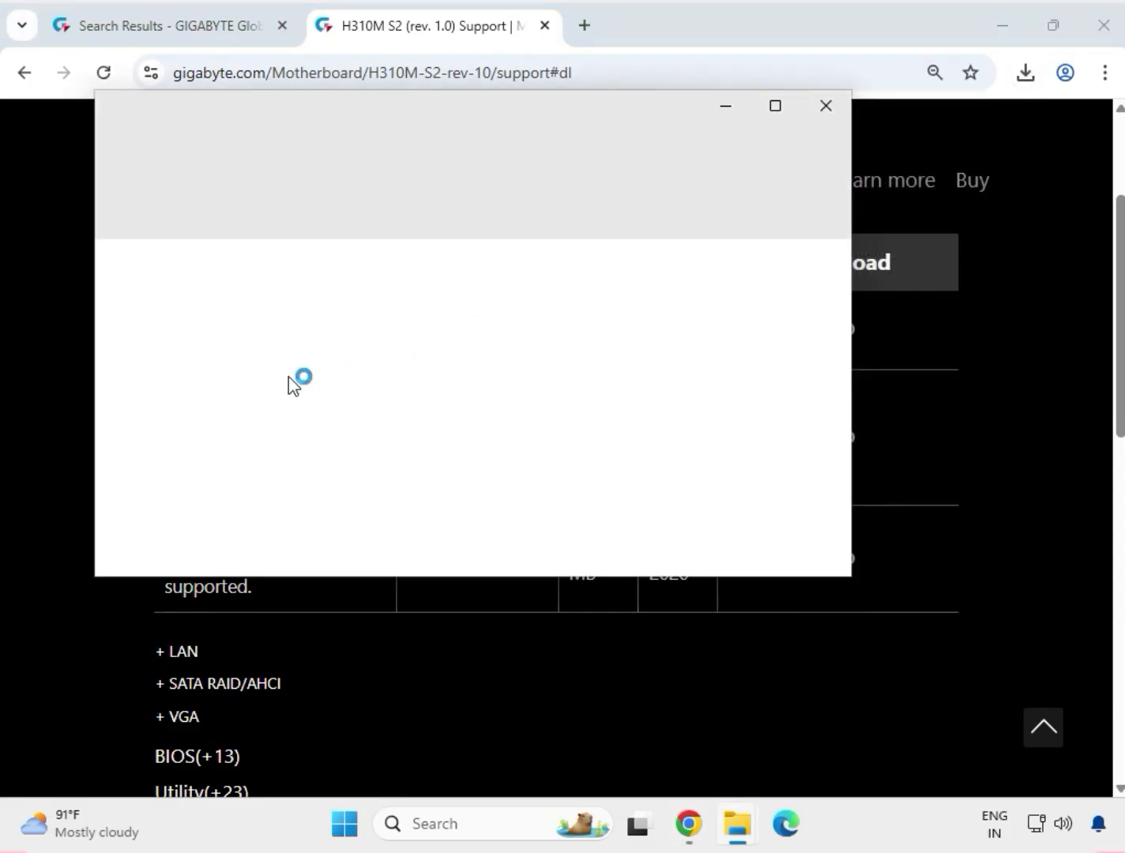
Step: Run the mb_driver_633_consumer installer from the archive and allow it to make changes to the device
left_click(376, 300)
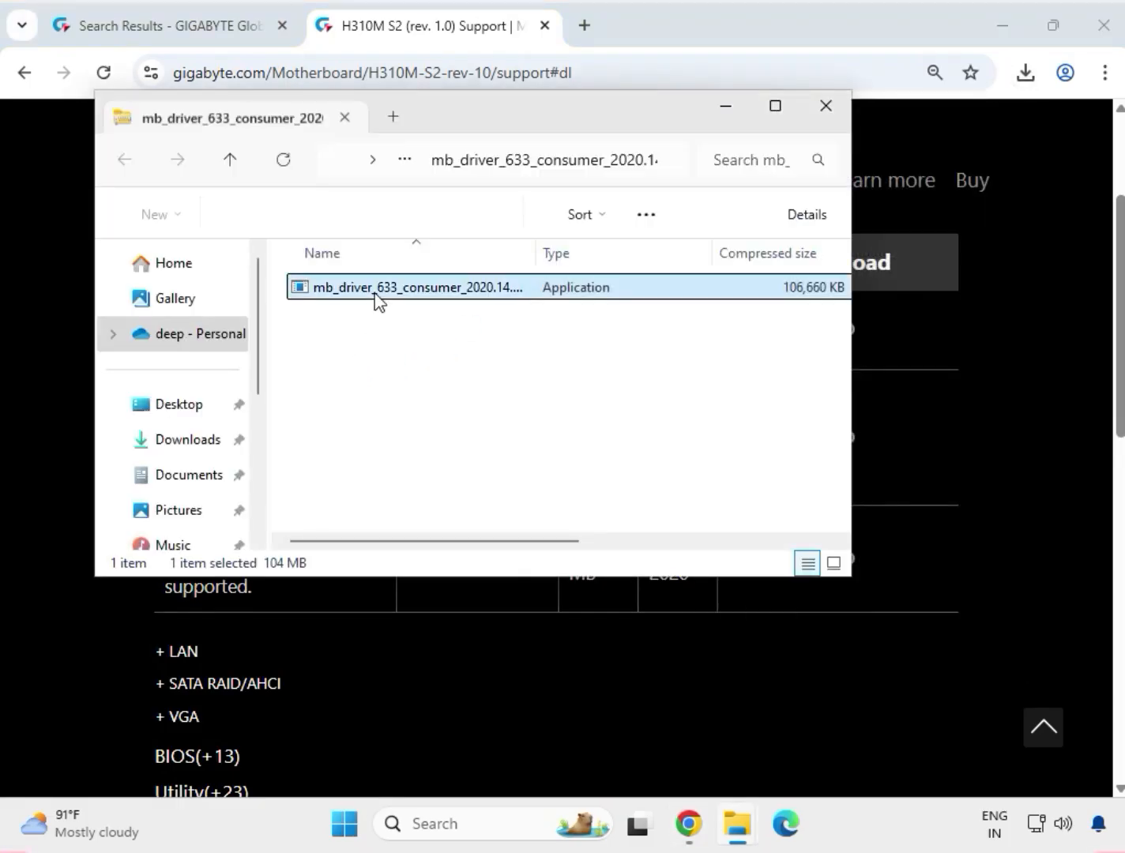
right_click(377, 300)
left_click(397, 309)
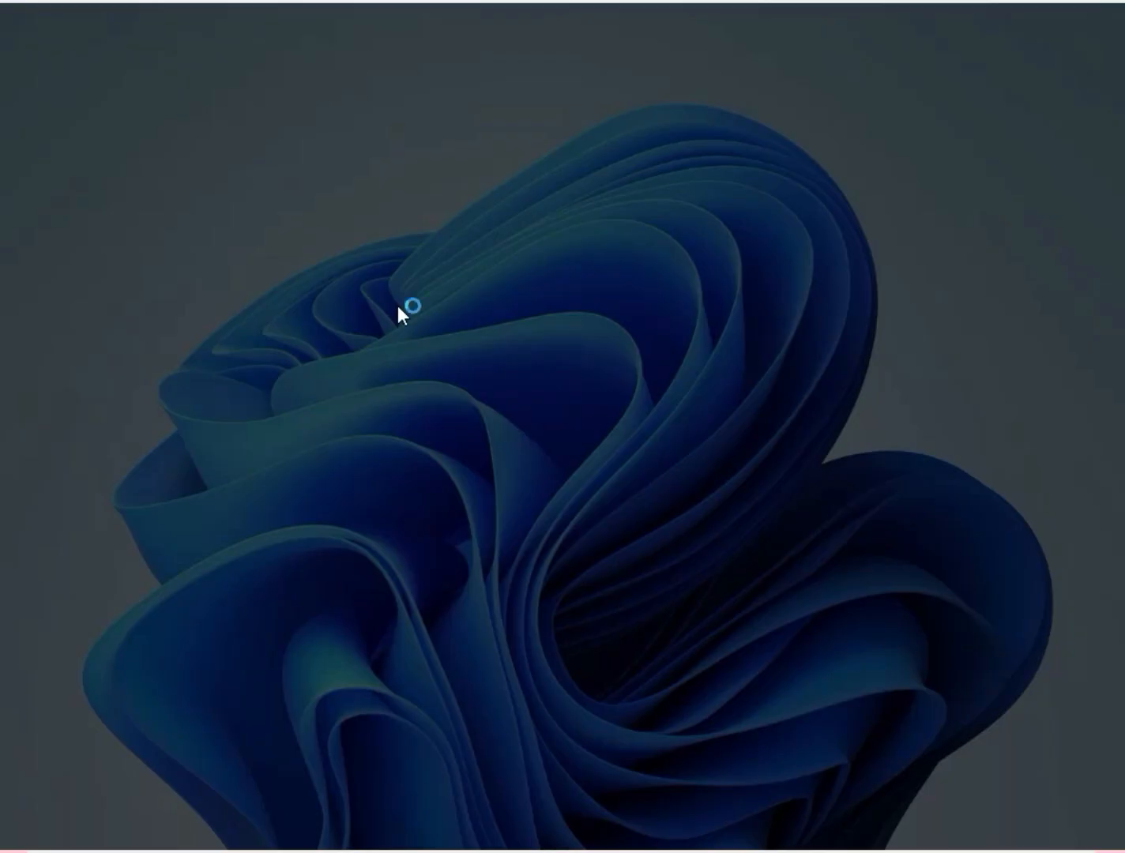
left_click(473, 591)
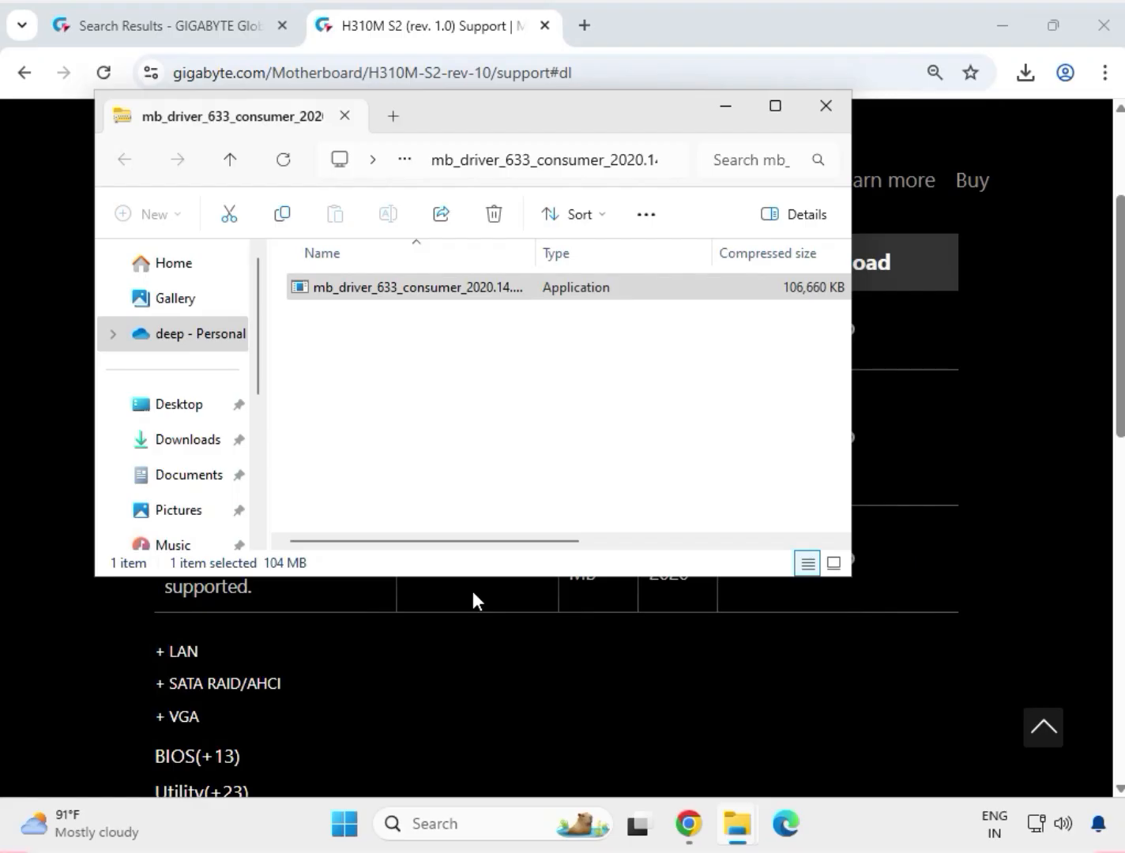
Step: Bring up the Gigabyte Driver Installer, finish the Intel Management Engine Components setup, and close the mb_driver_633_consumer archive window
left_click_drag(440, 130, 549, 263)
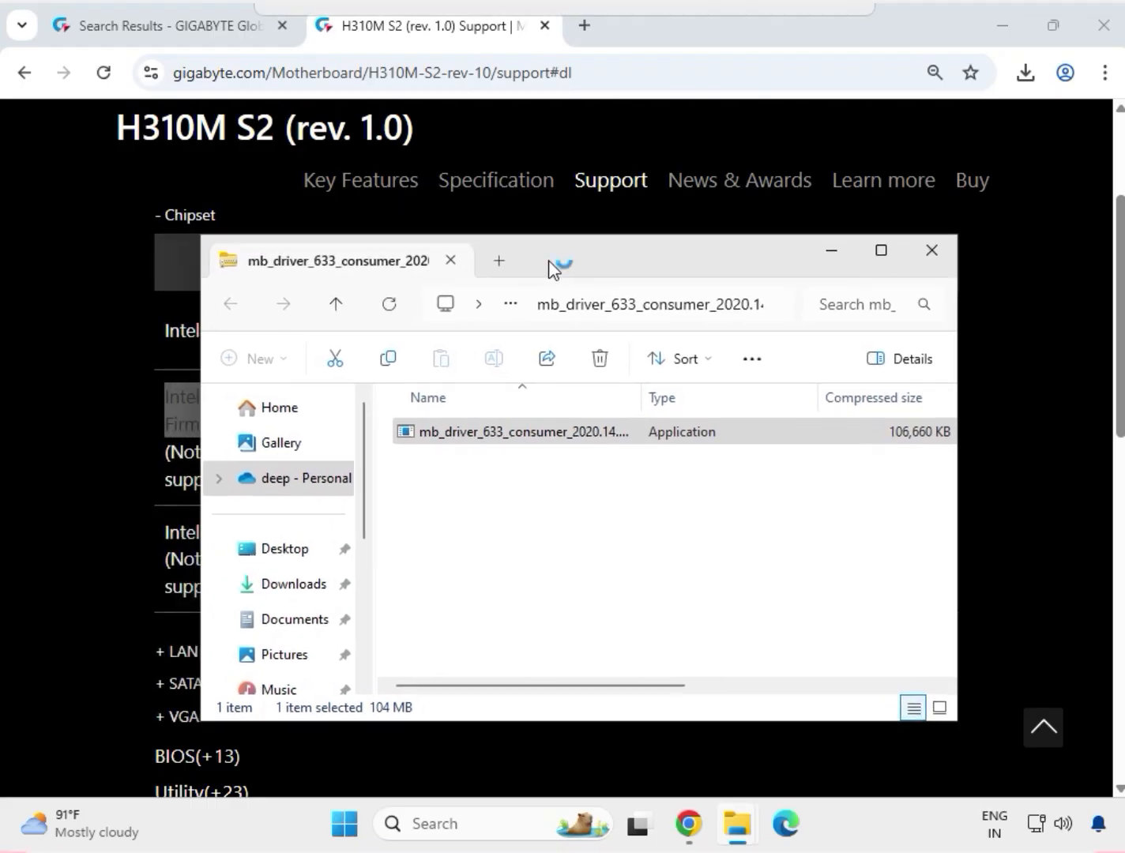
left_click_drag(552, 269, 440, 200)
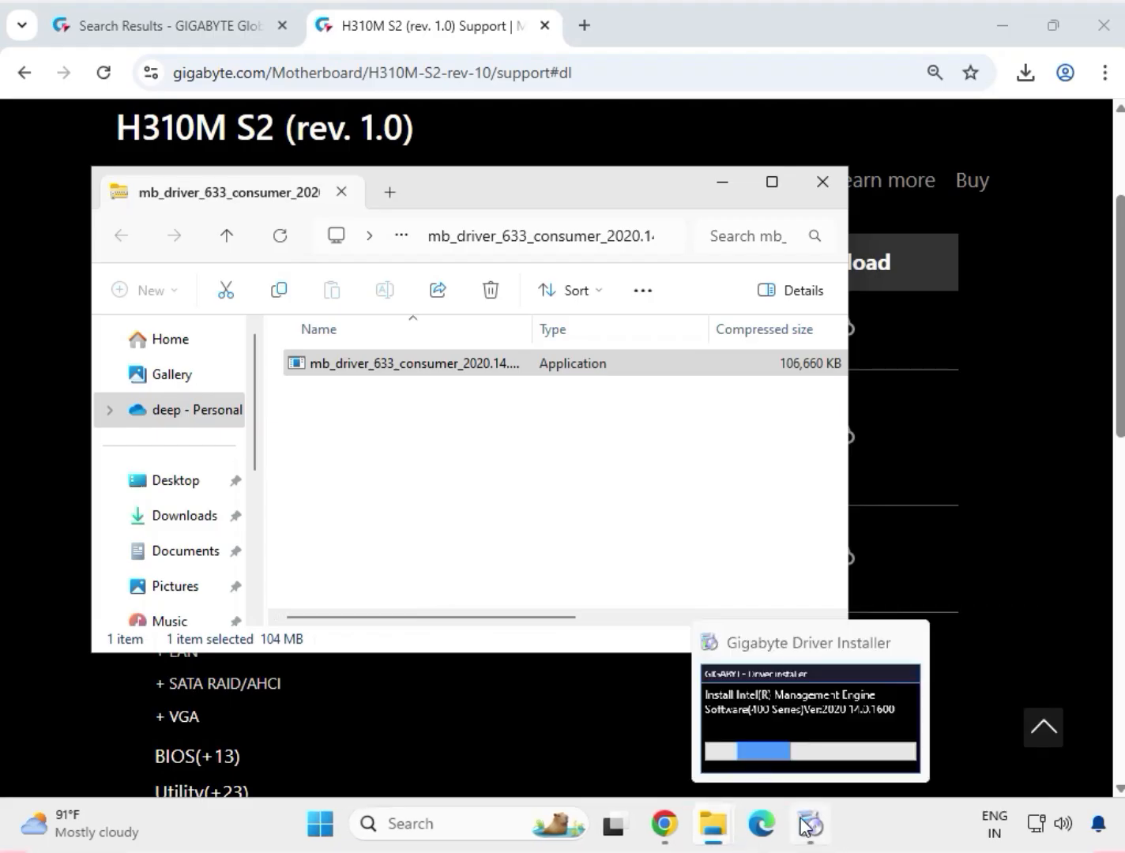
left_click(805, 826)
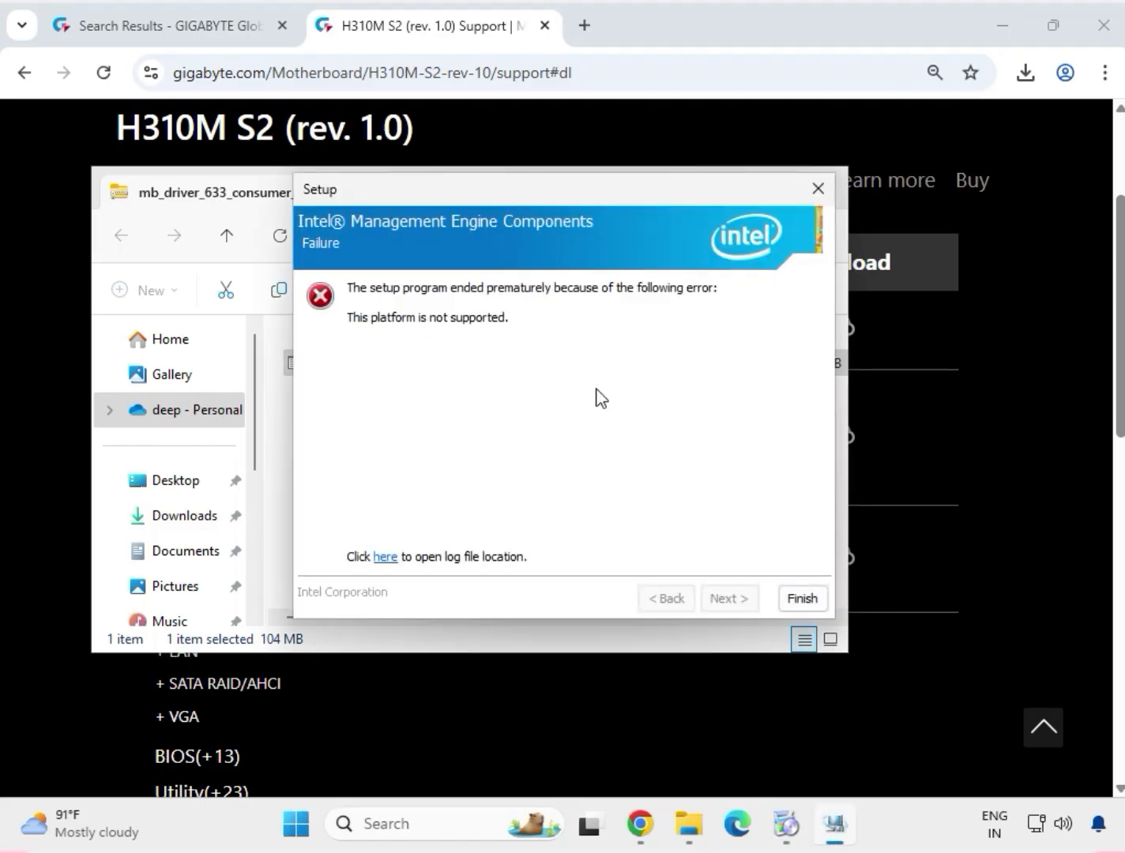
left_click(786, 597)
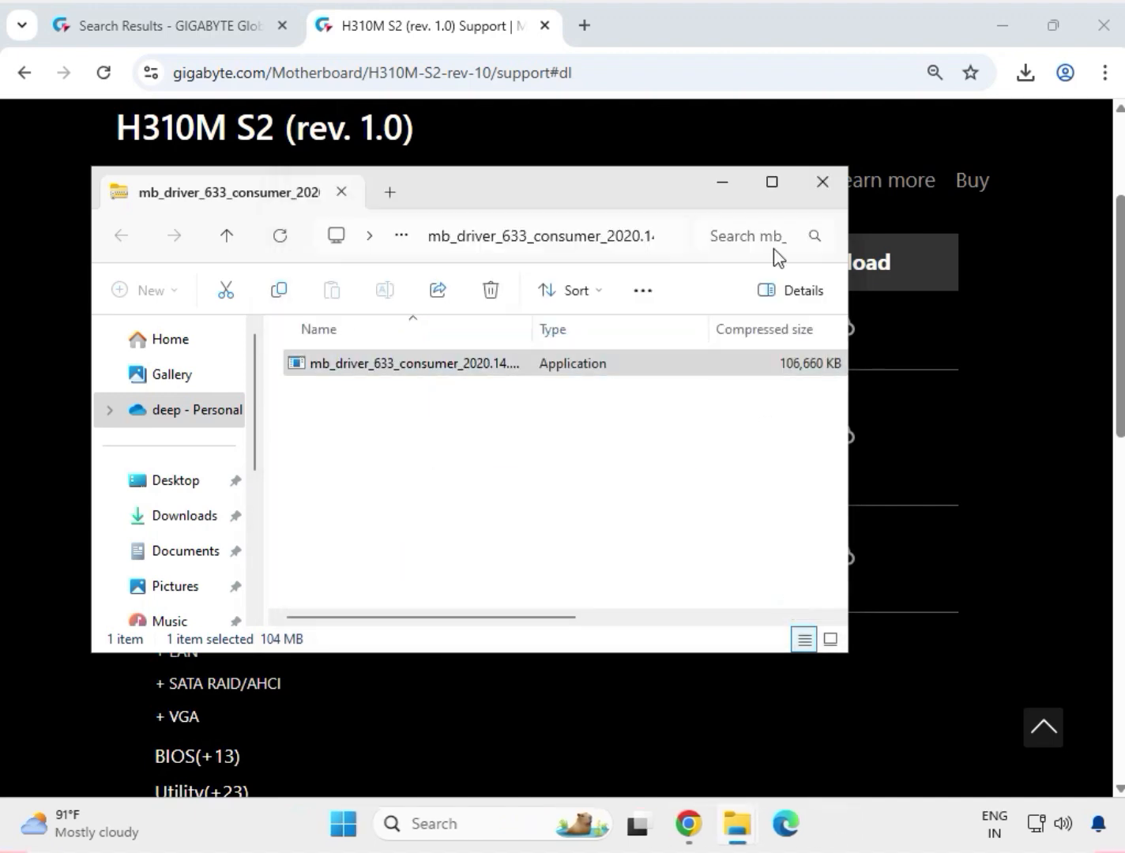
left_click(818, 181)
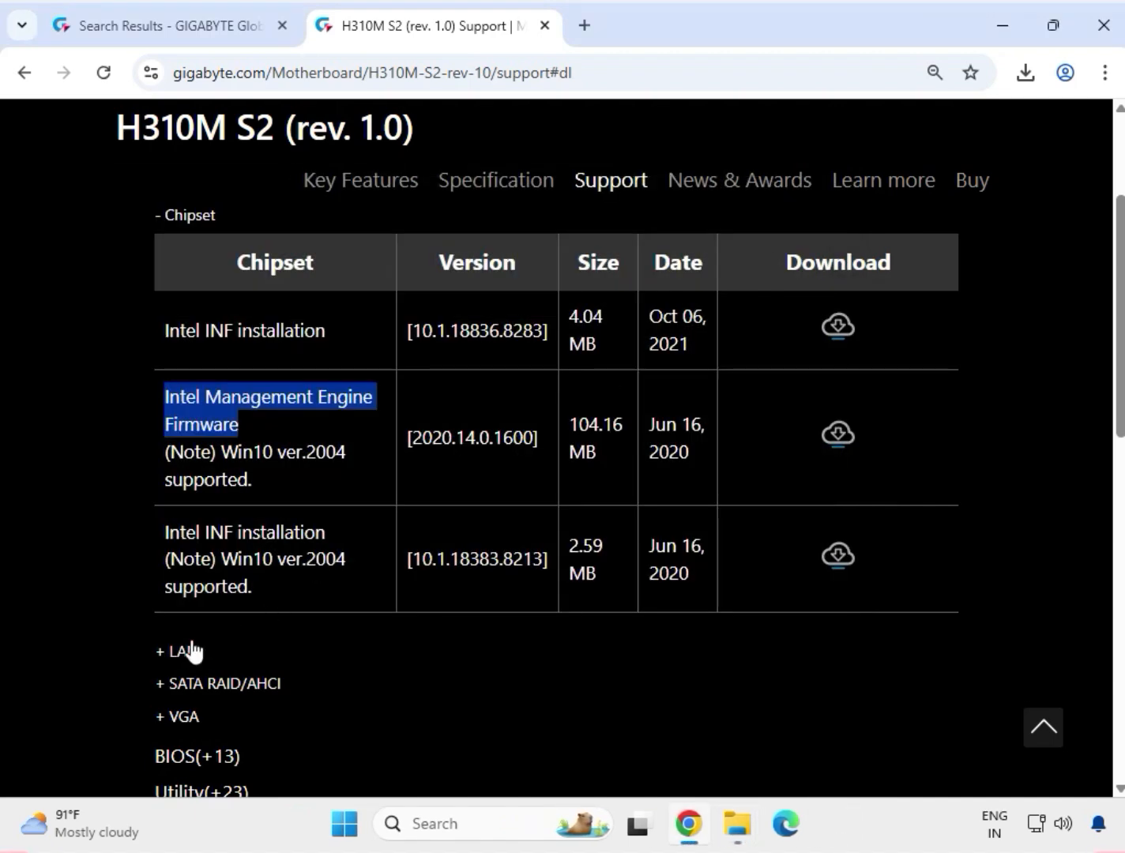
Step: Download Realtek LAN Driver version 11.16.1123.2023 from the LAN section and open the downloaded archive
left_click(190, 649)
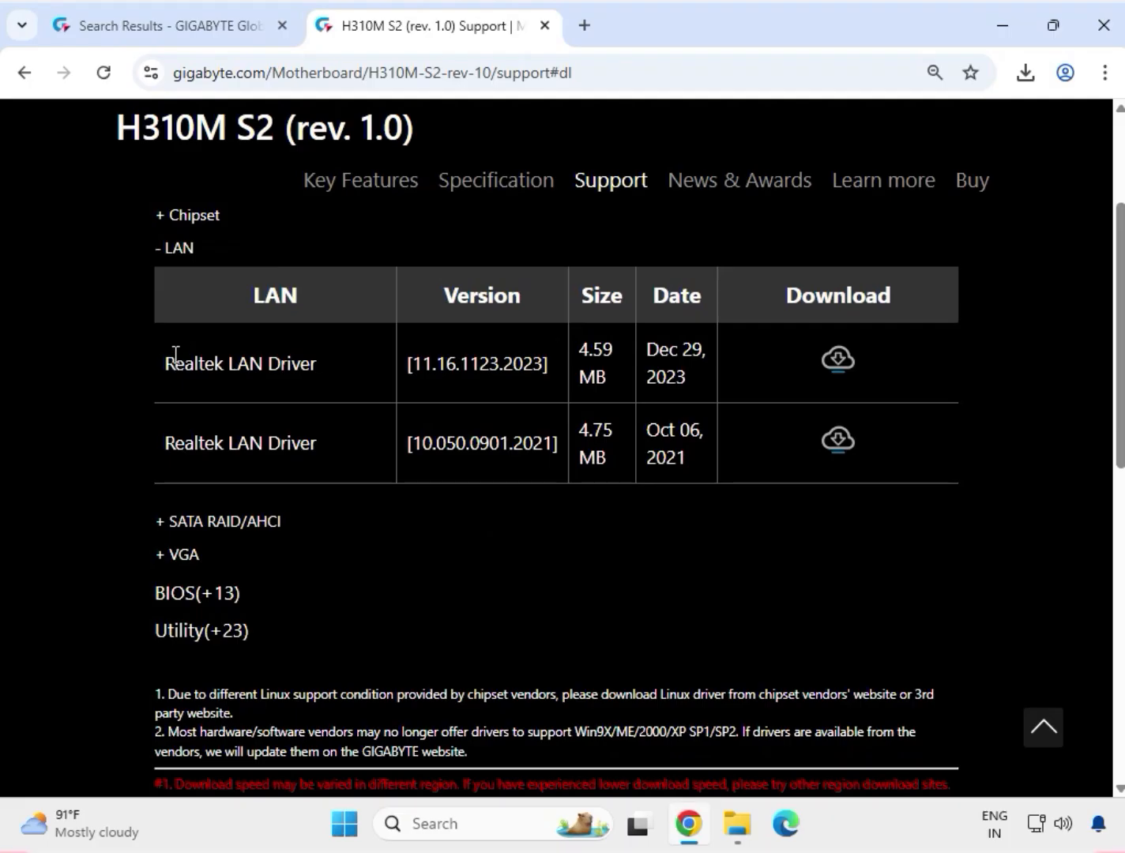
left_click_drag(172, 365, 296, 389)
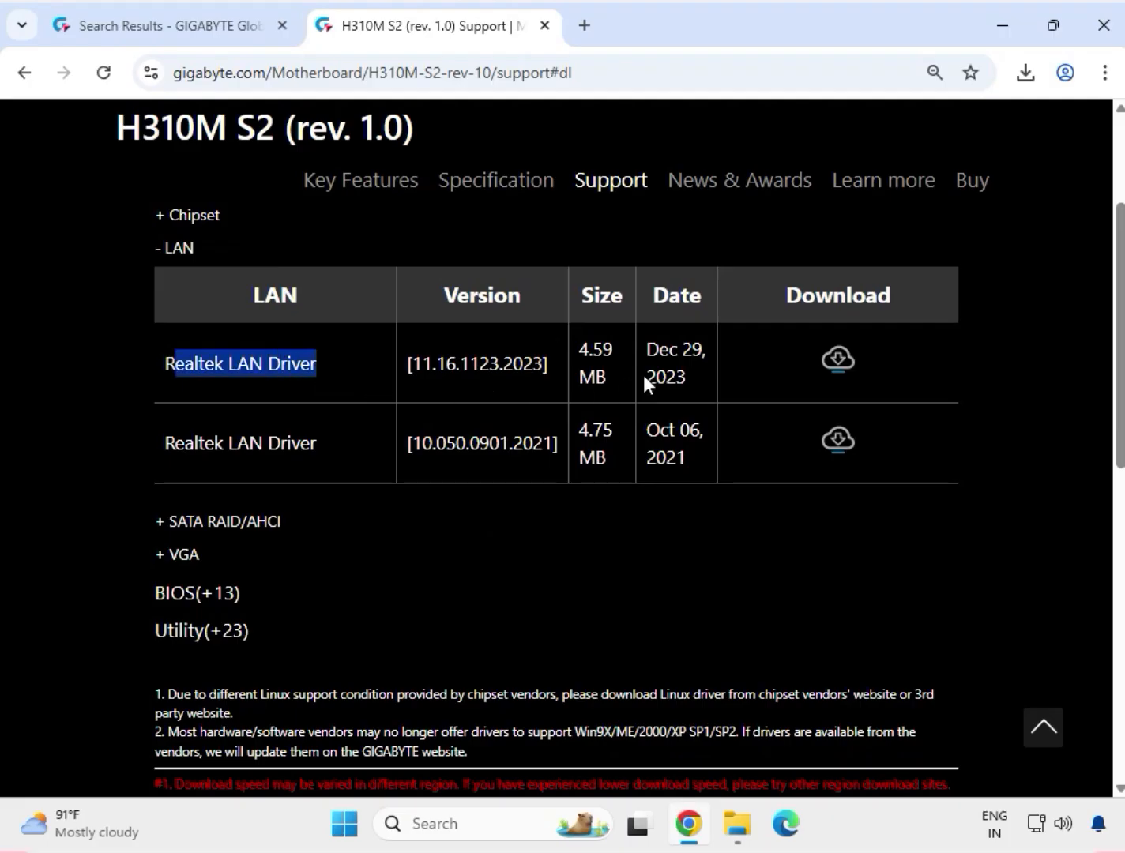
left_click(837, 362)
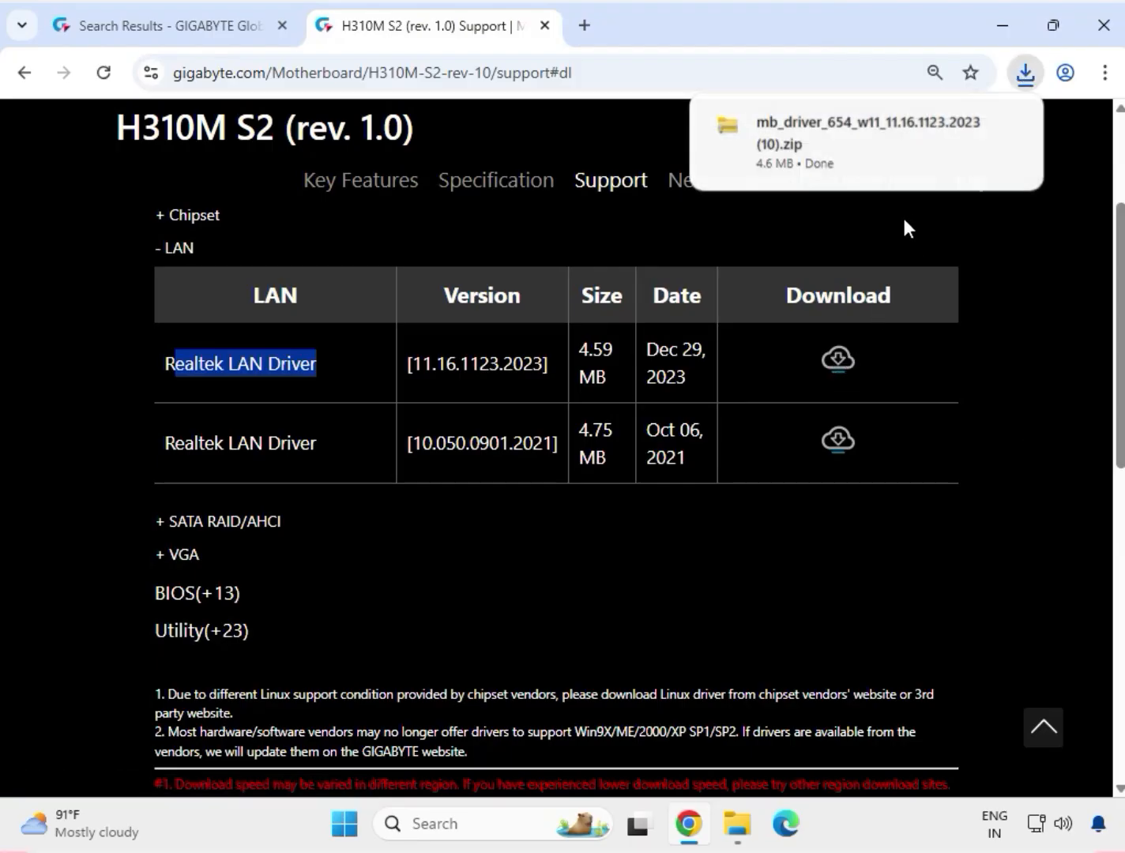
left_click(842, 142)
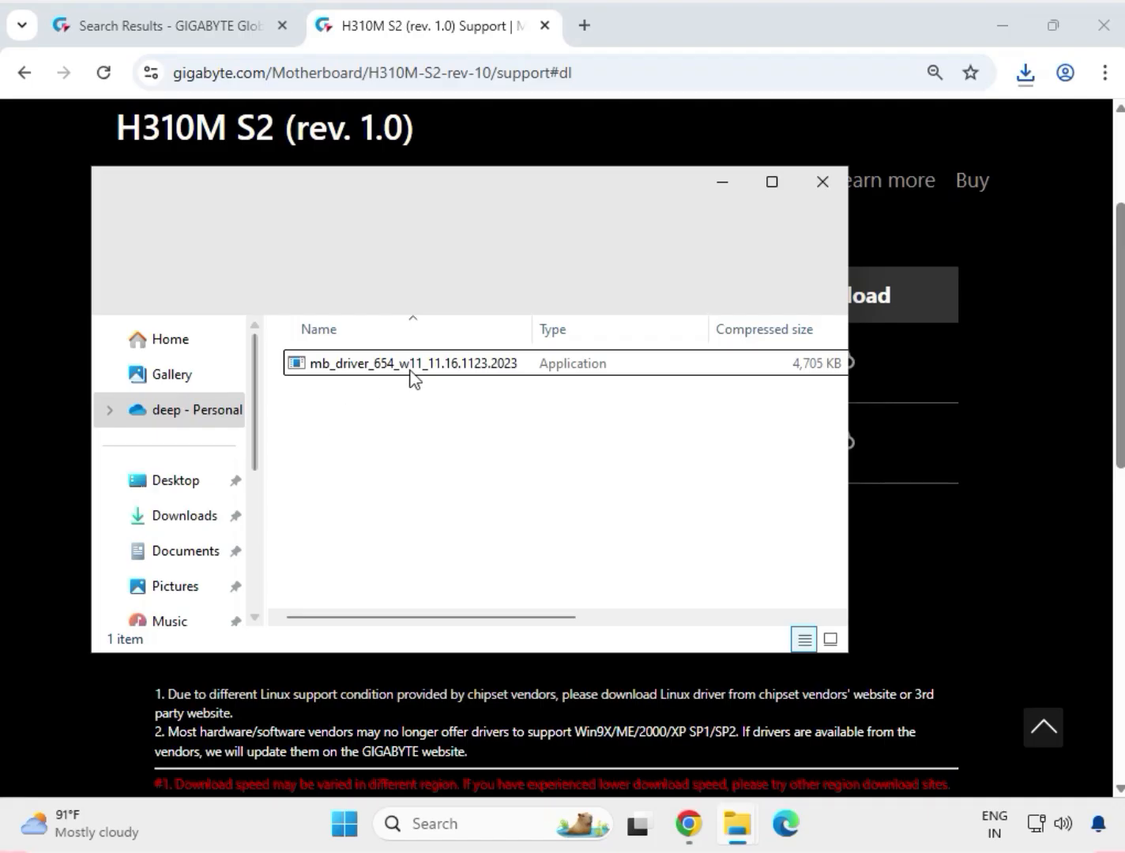
Step: Run the mb_driver_654_w11_11.16.1123.2023 installer, allow it to make changes to the device, and close the archive window
left_click(412, 370)
double_click(413, 370)
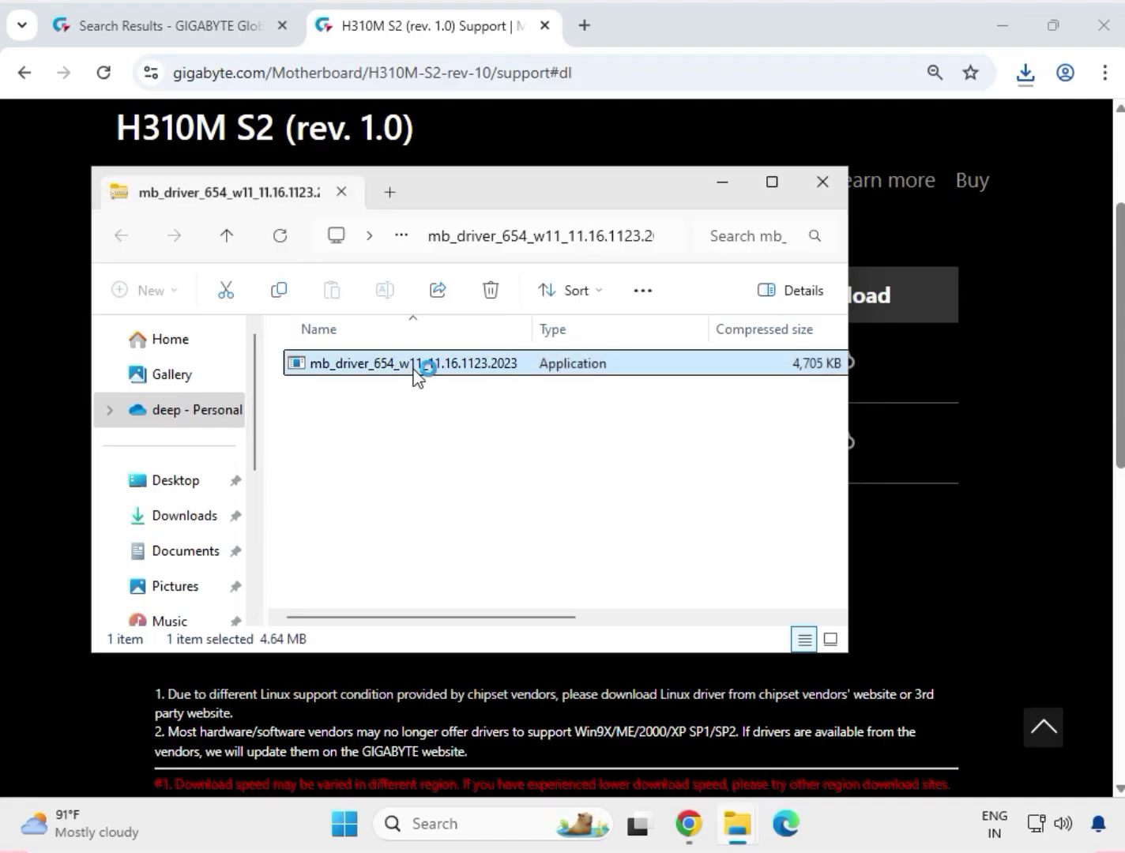
left_click(447, 600)
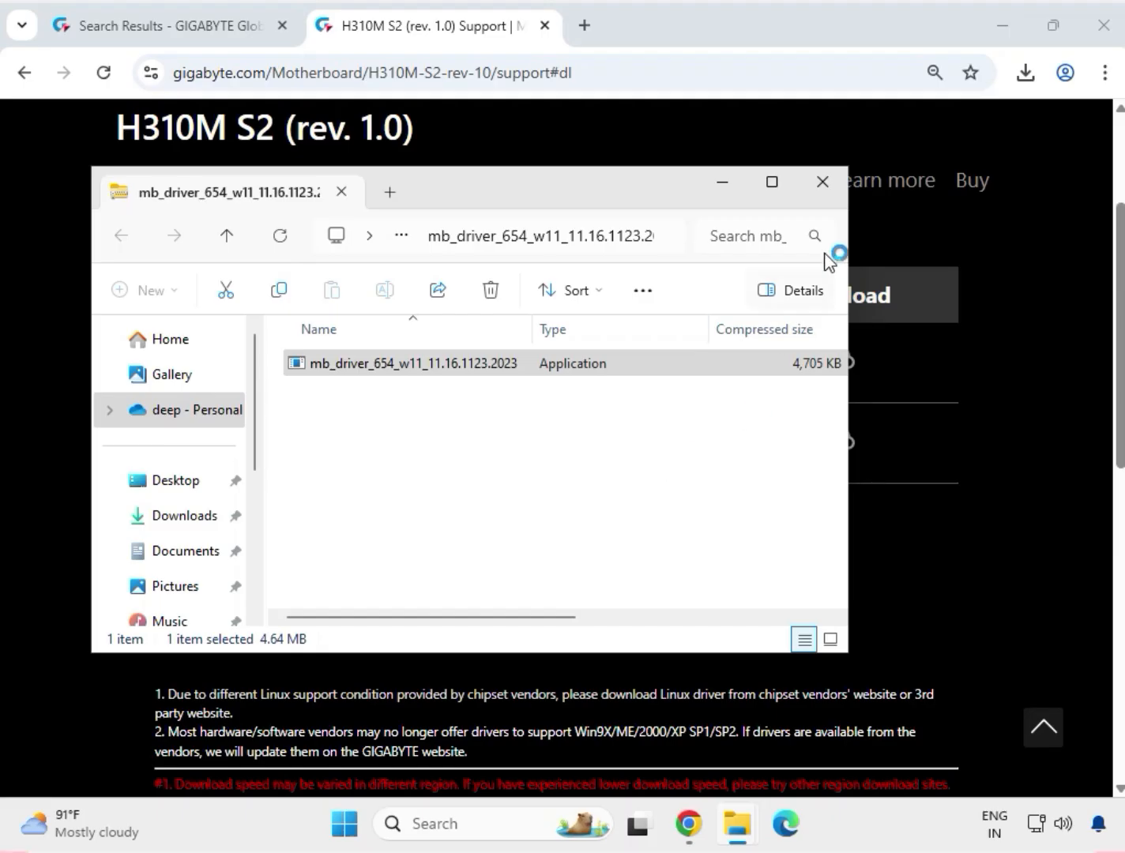
left_click(822, 181)
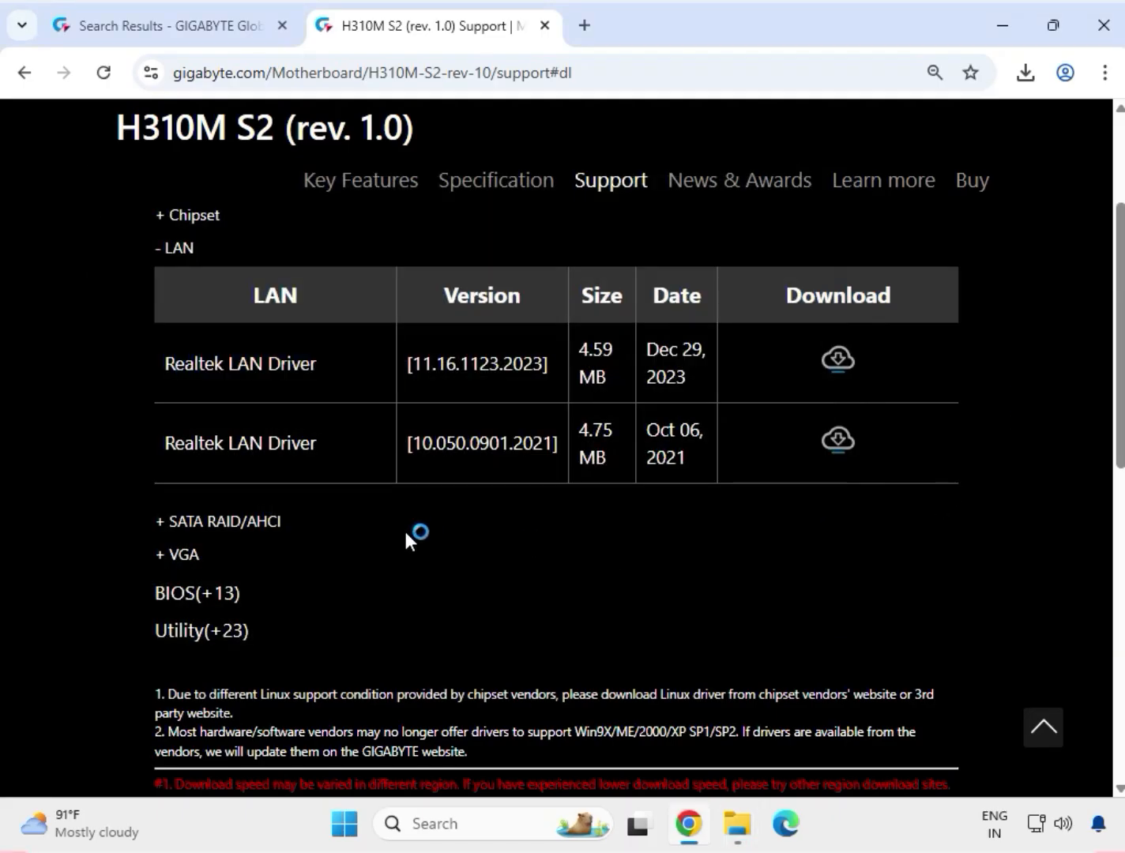
Step: Expand the VGA section for the Intel Graphic Driver and open its mb_driver_graphicdch archive from the recent download history
left_click(173, 558)
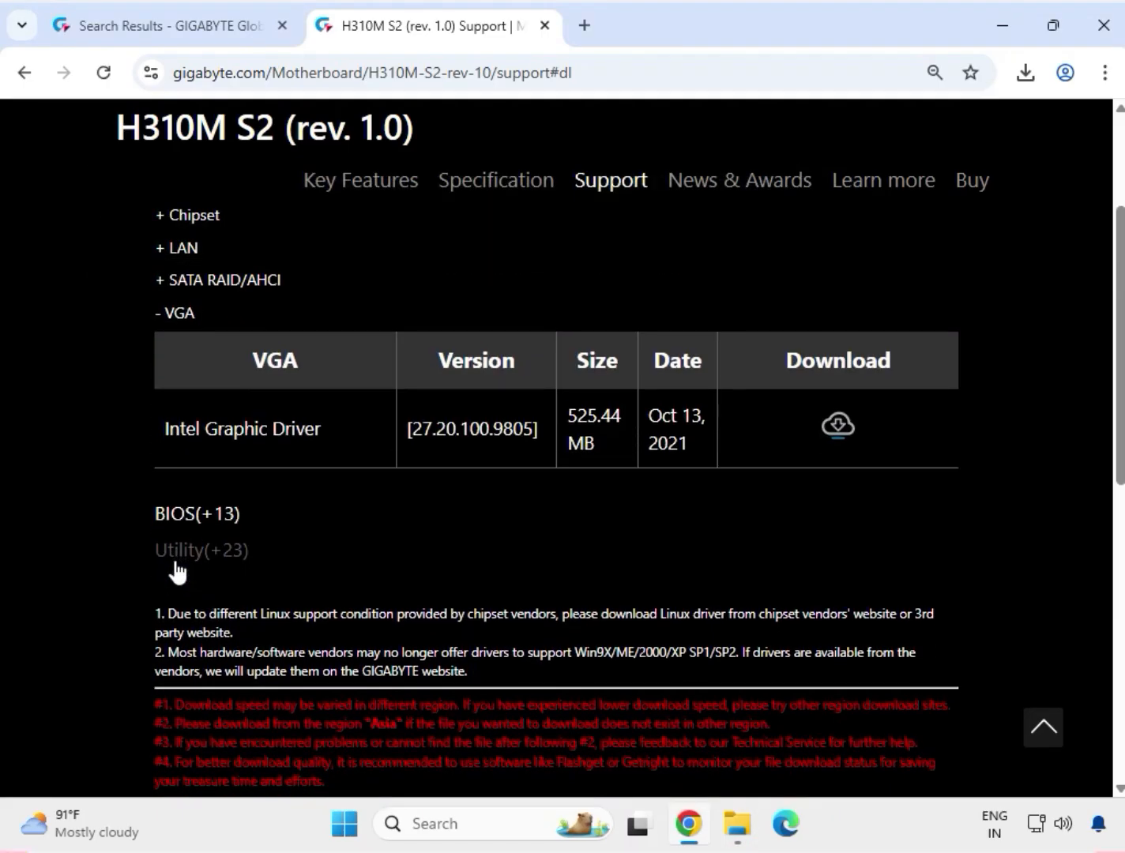
left_click_drag(161, 437, 309, 437)
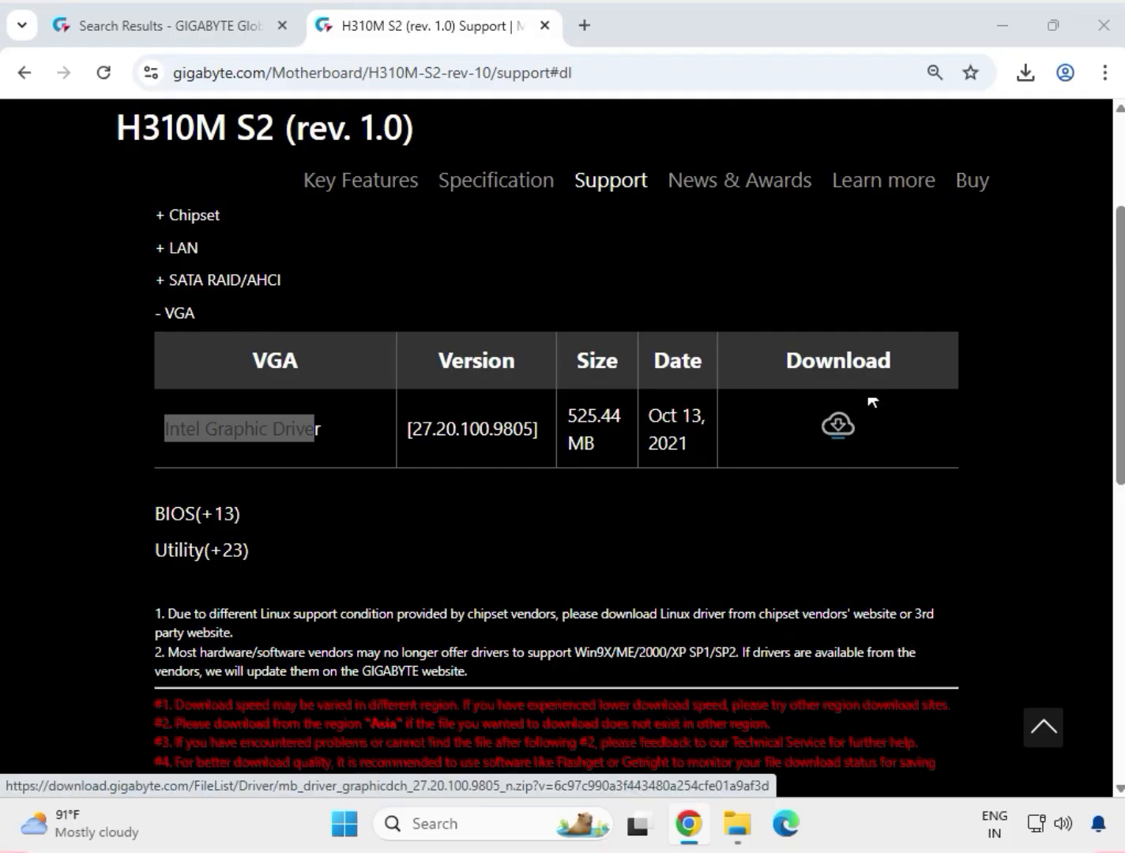
left_click(1025, 72)
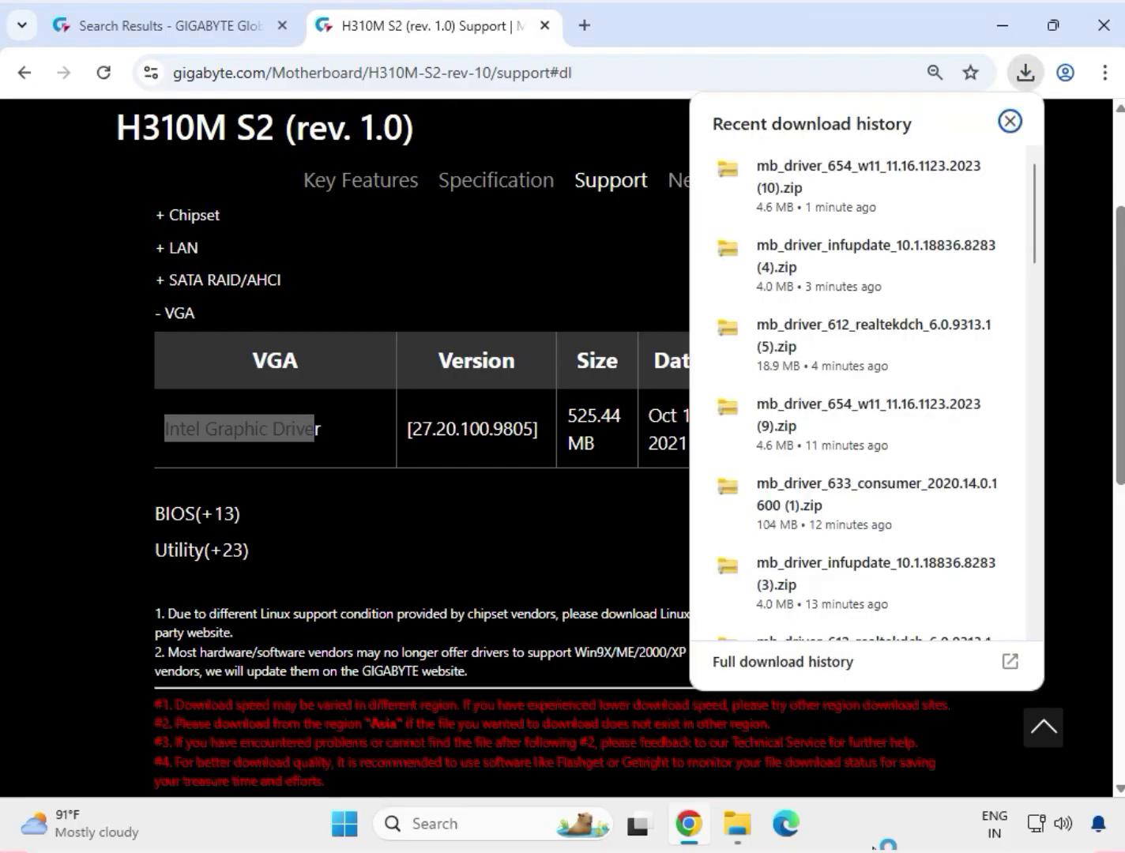
scroll(870, 501, "down", 10)
left_click(836, 216)
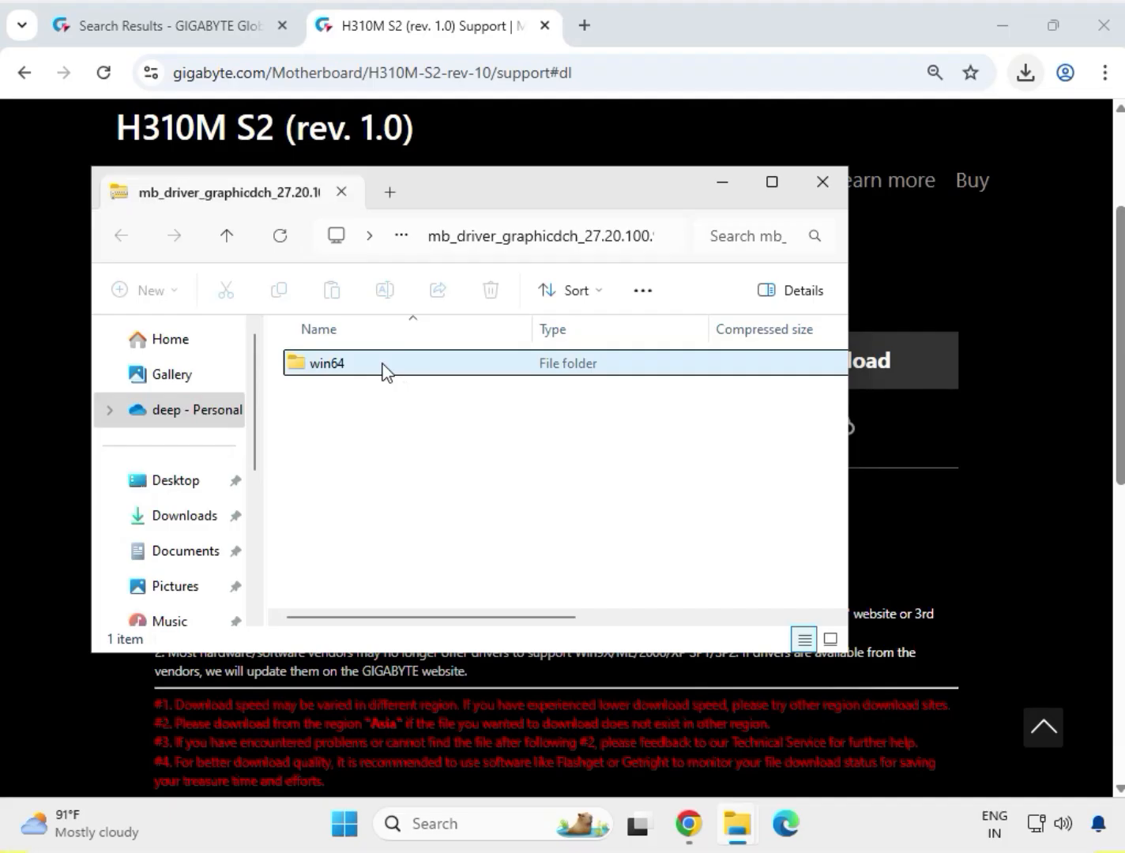
Step: Run Installer from the archive's win64 folder, allowing changes to the device, and begin the Intel graphics driver installation
double_click(385, 370)
left_click(371, 428)
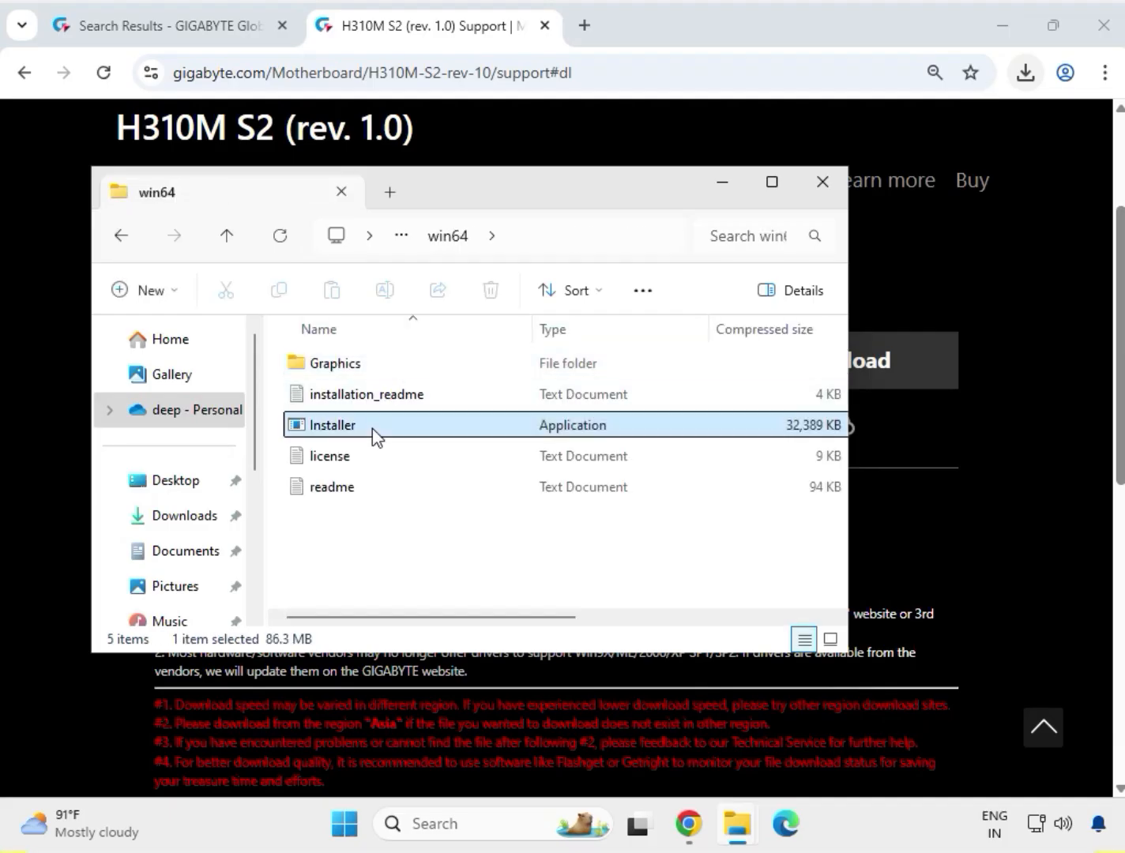
right_click(371, 427)
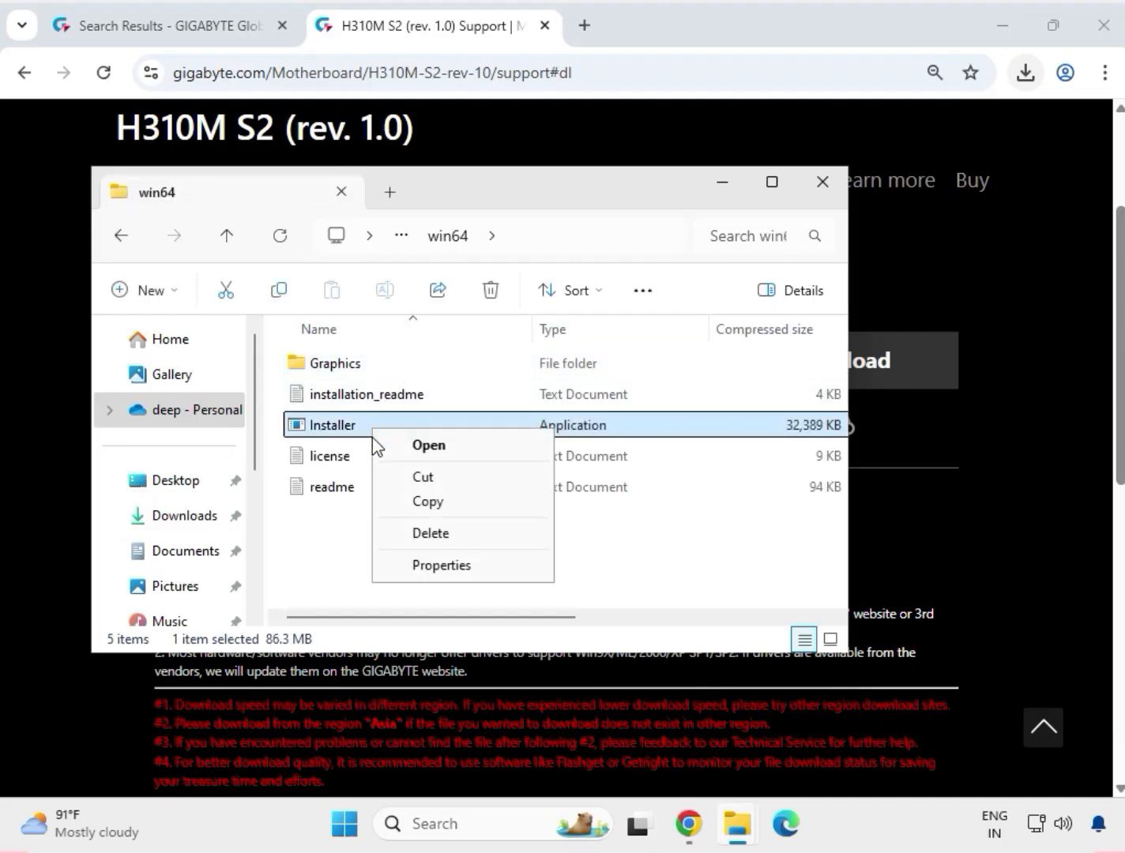
left_click(420, 453)
left_click(614, 462)
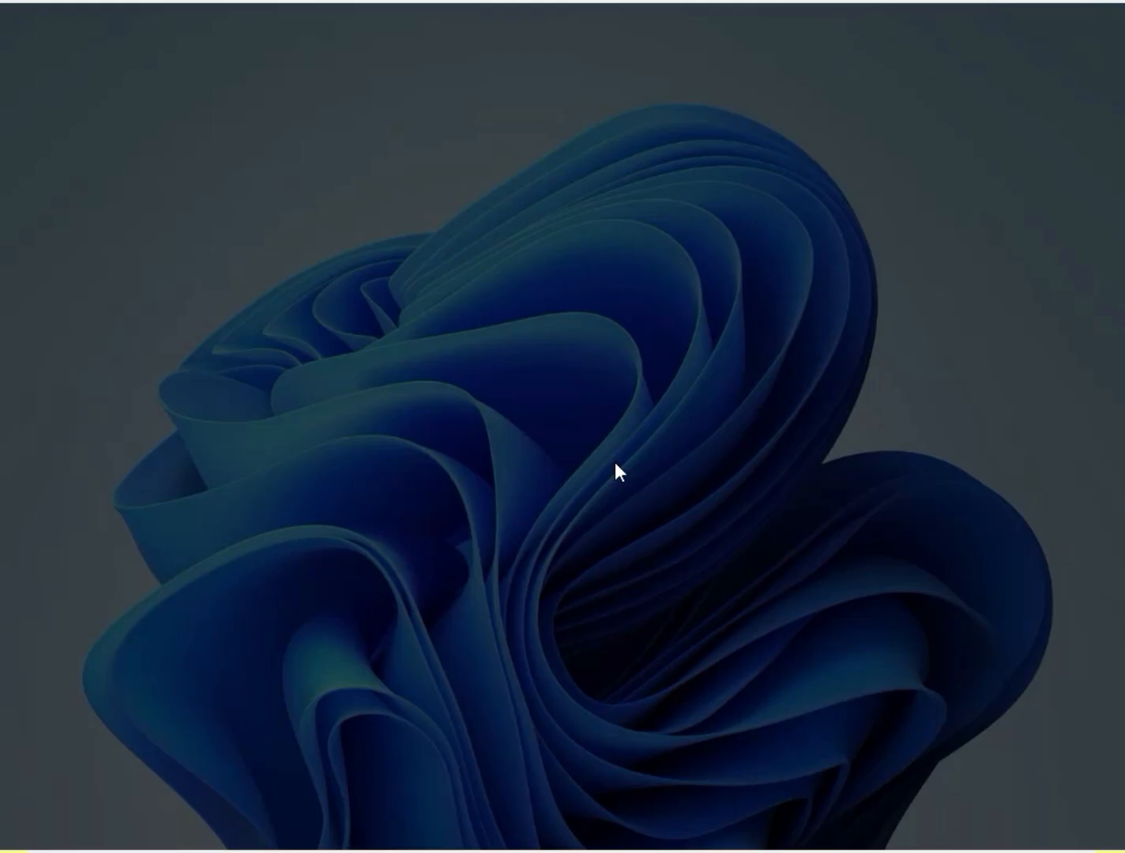
left_click(480, 607)
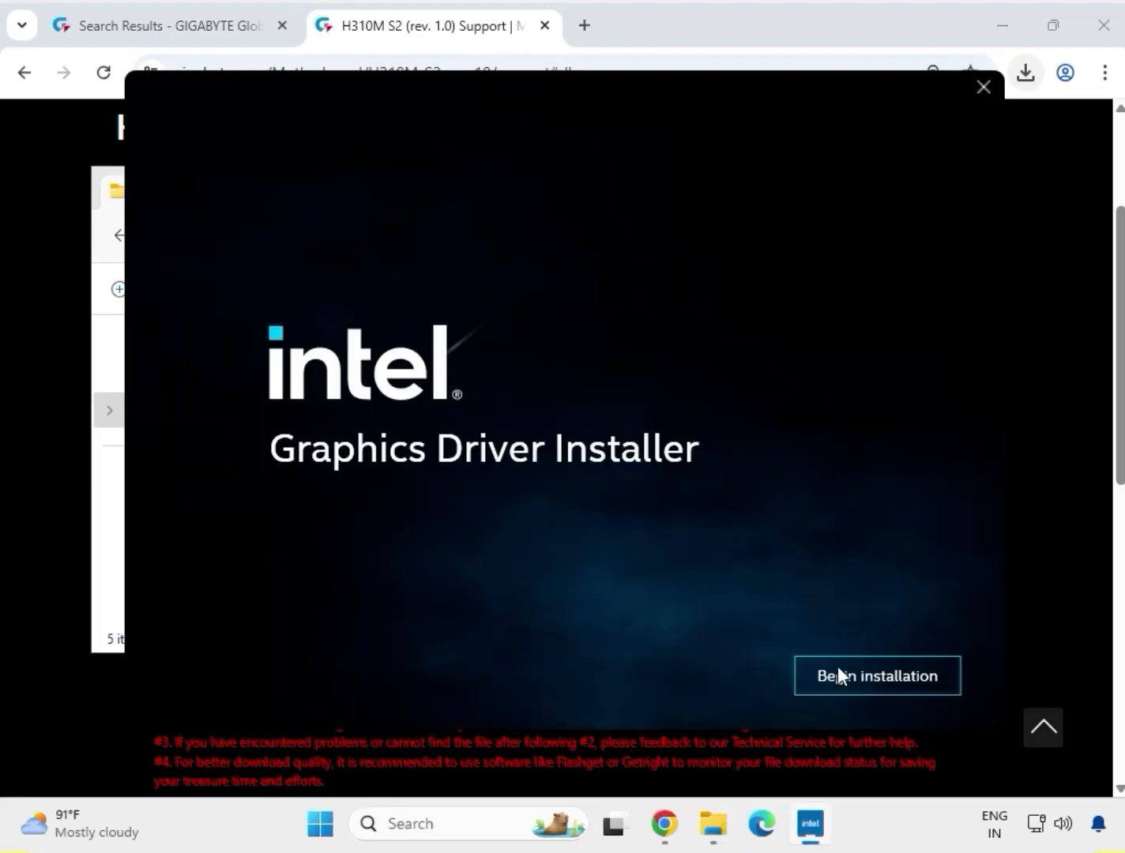
left_click(879, 676)
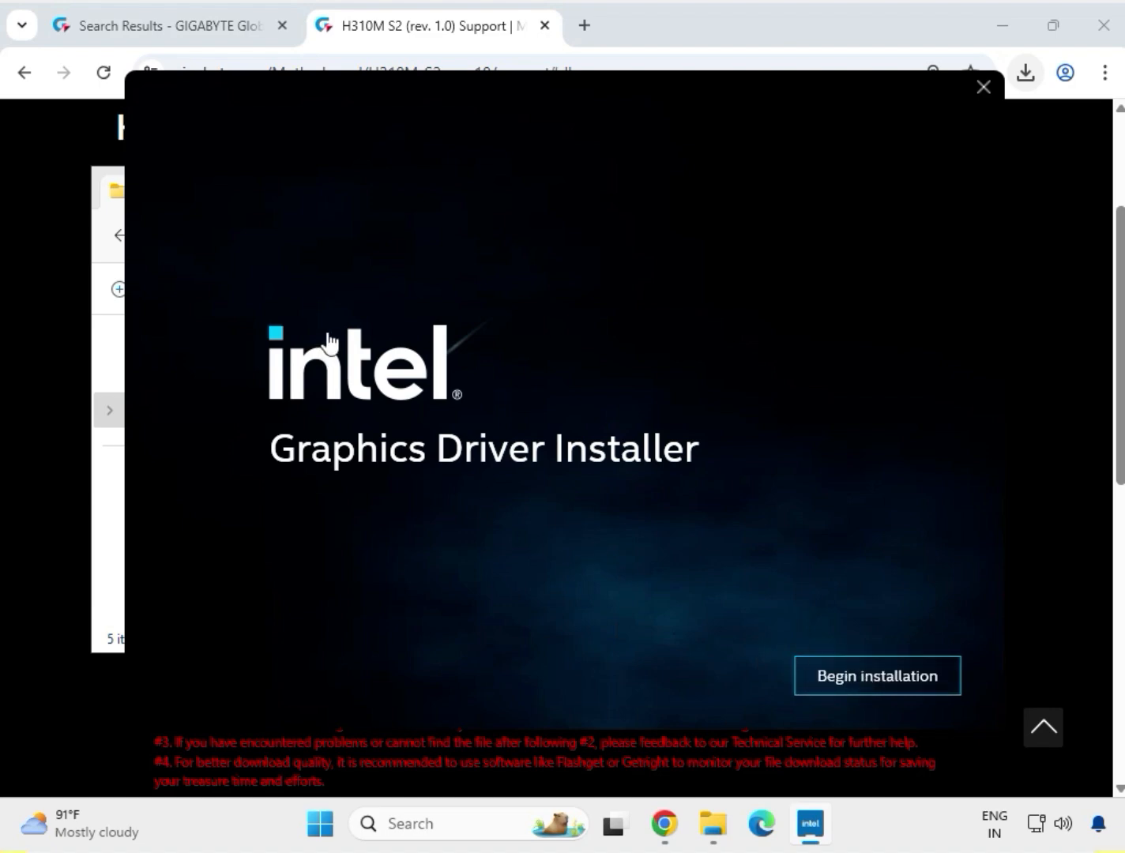